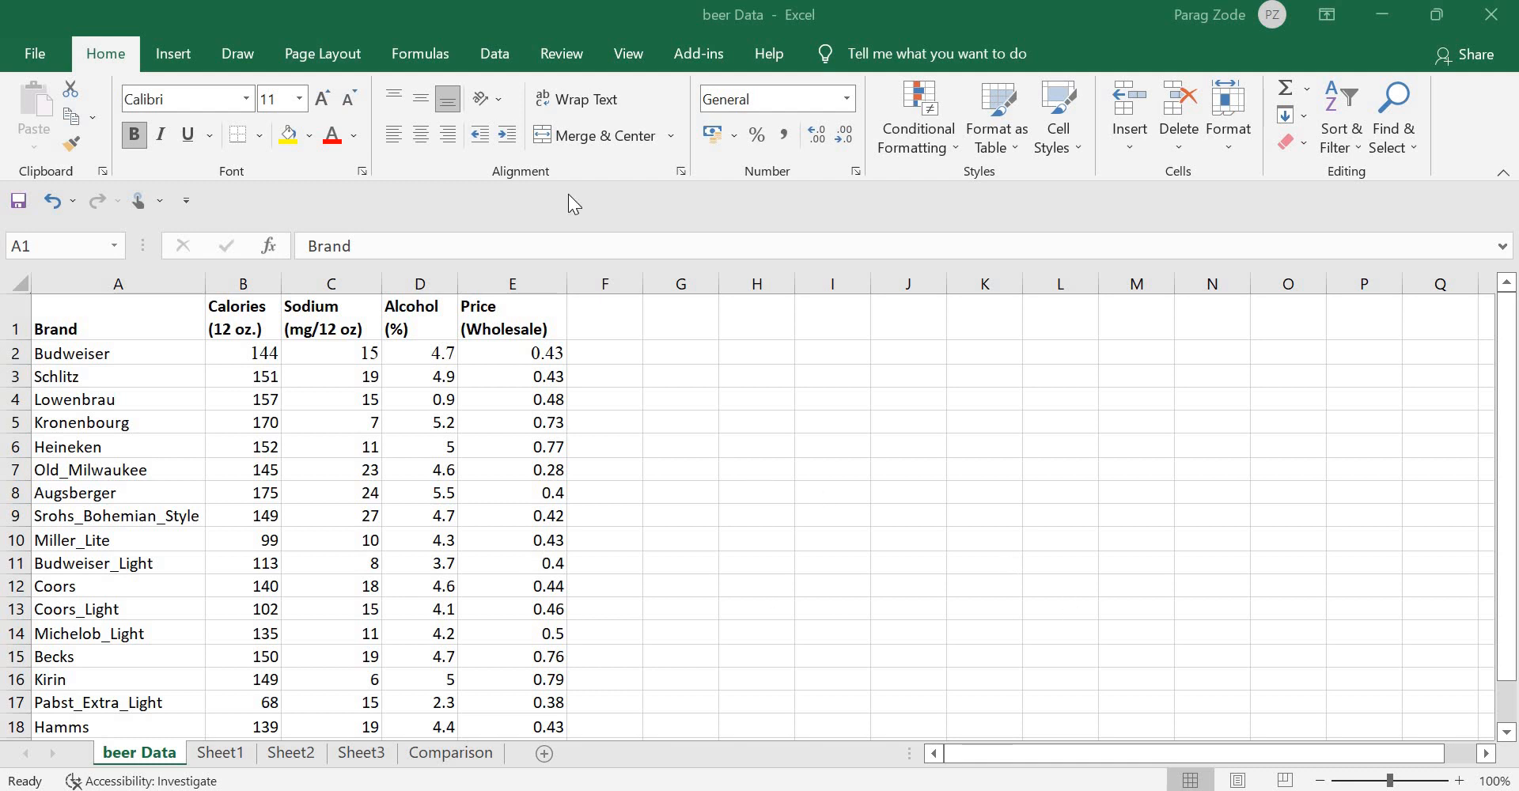
Step: Open the MySQL for Excel pane from the Data tab beside the beer data sheet
left_click(499, 55)
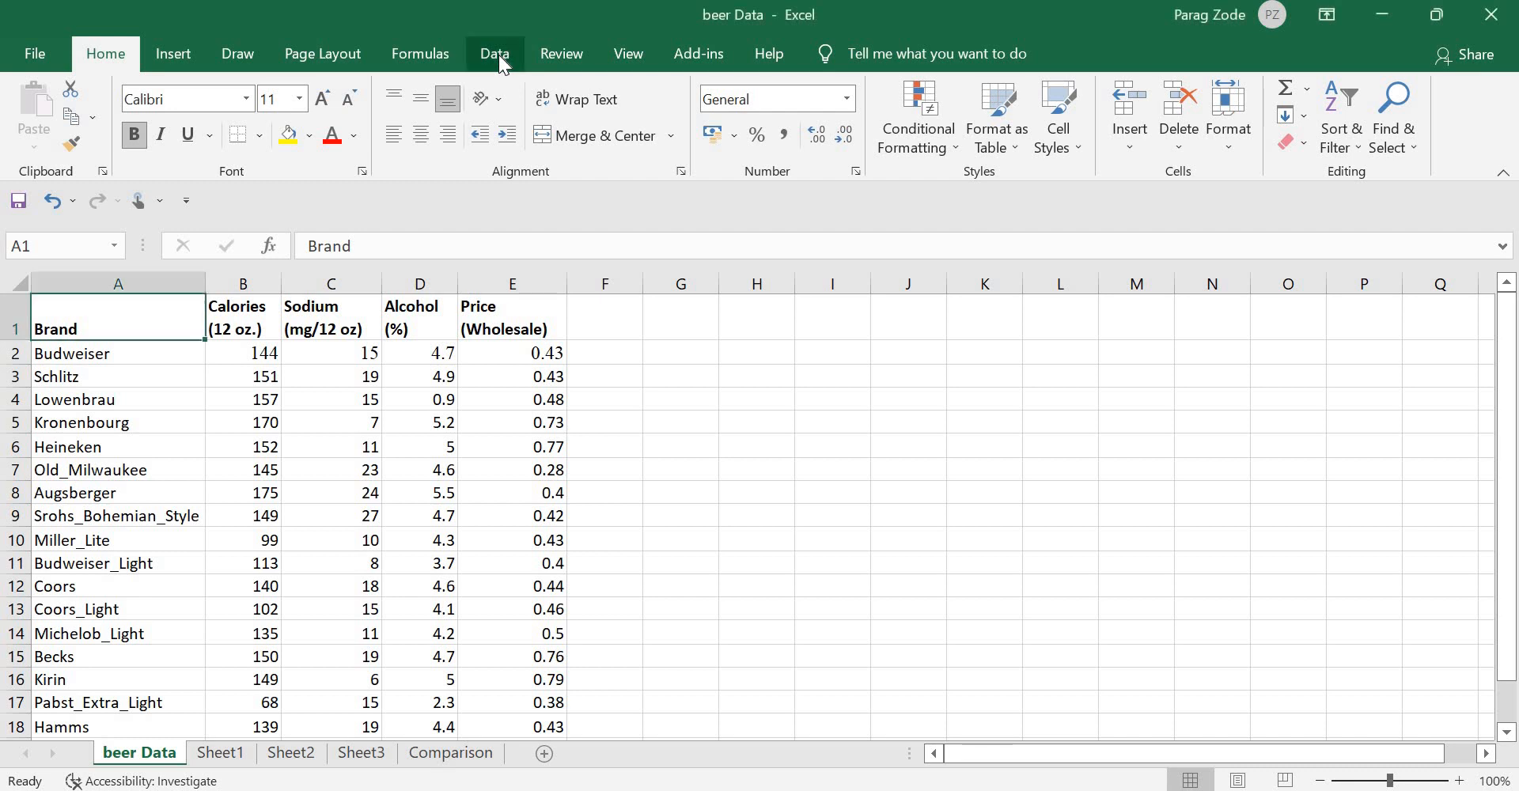
left_click(498, 55)
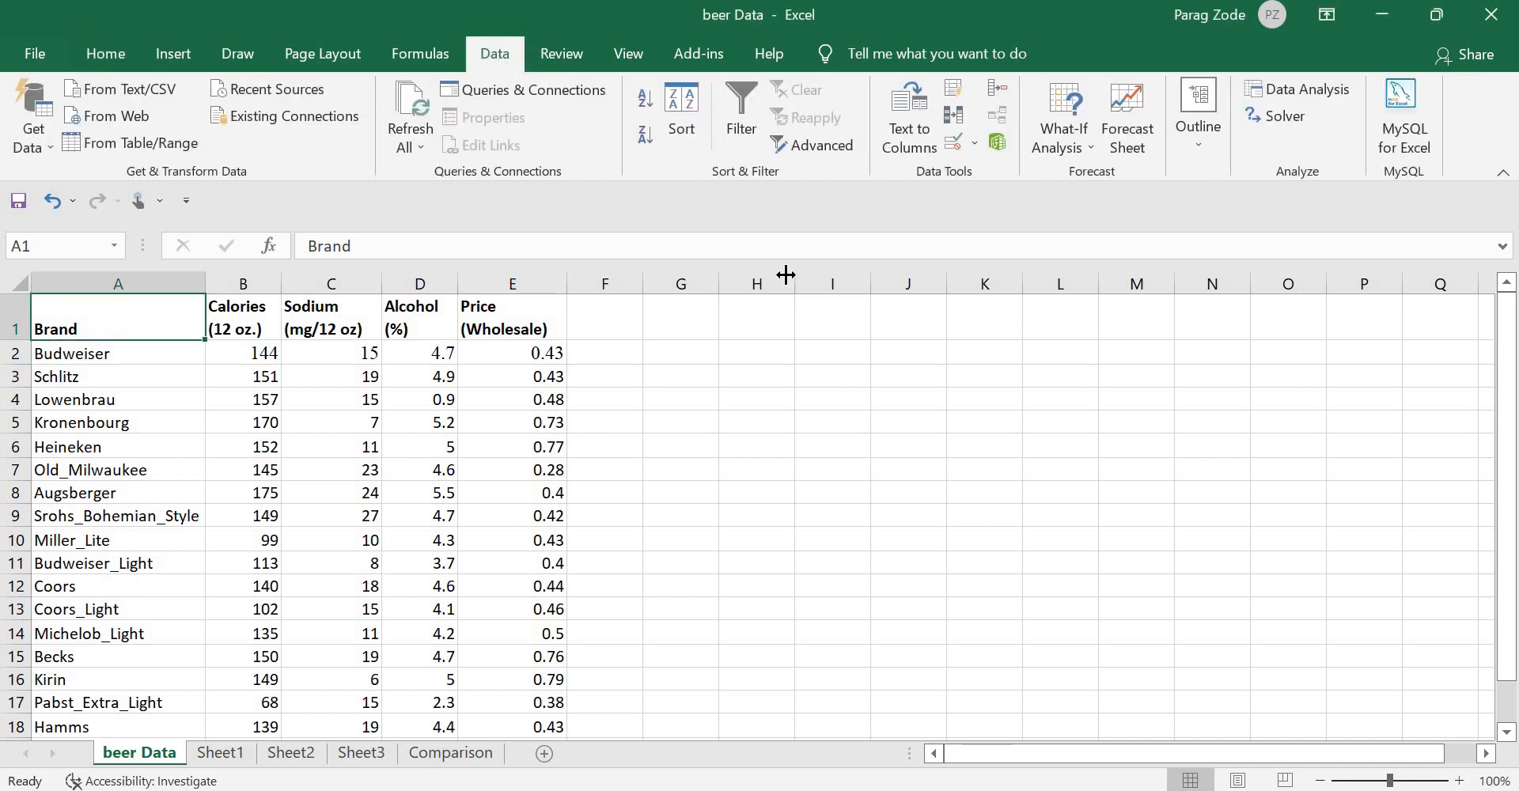
left_click(1402, 147)
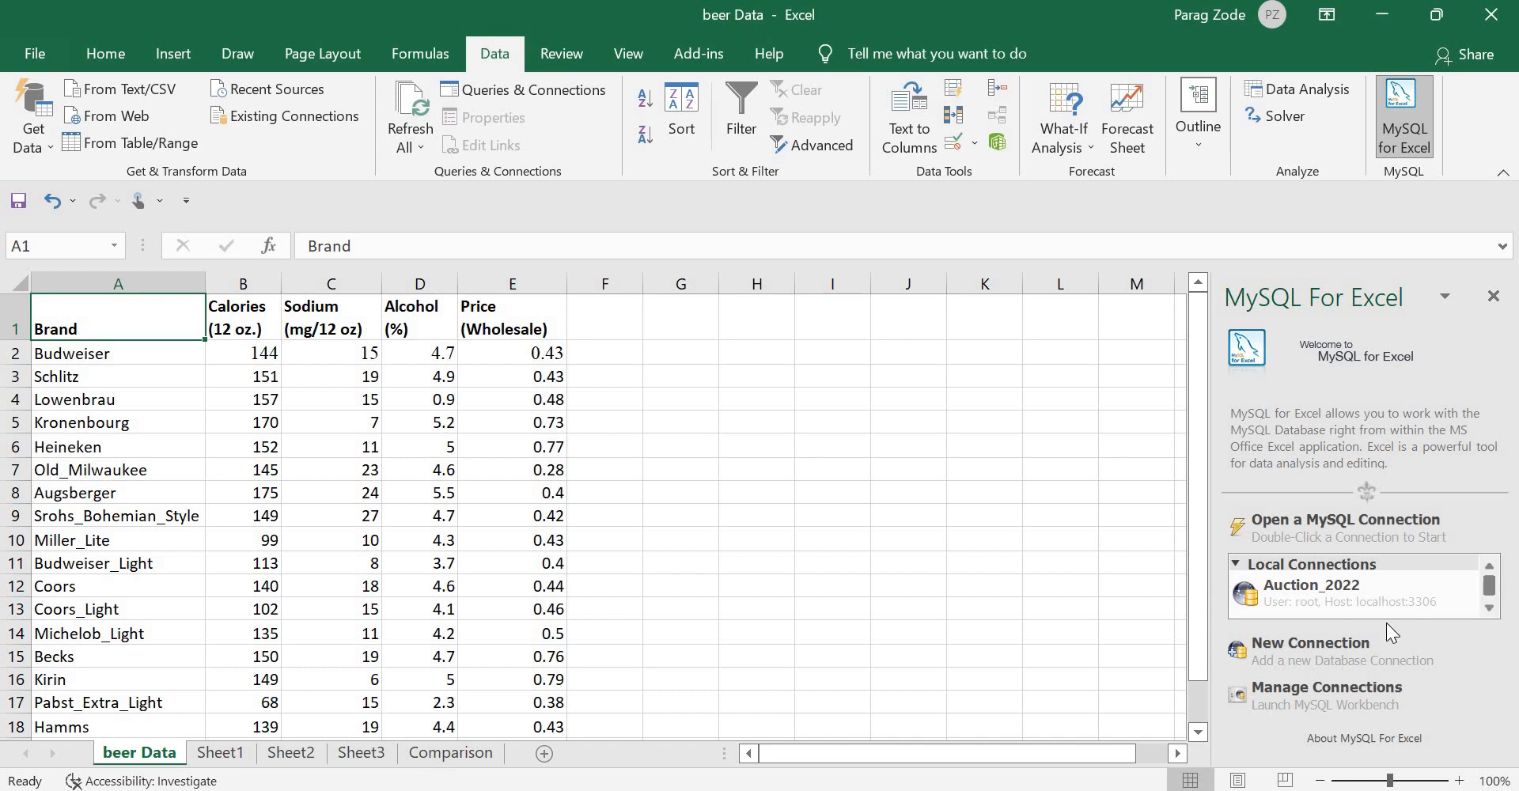
Step: Start a new MySQL server connection from the MySQL for Excel pane
left_click(1304, 654)
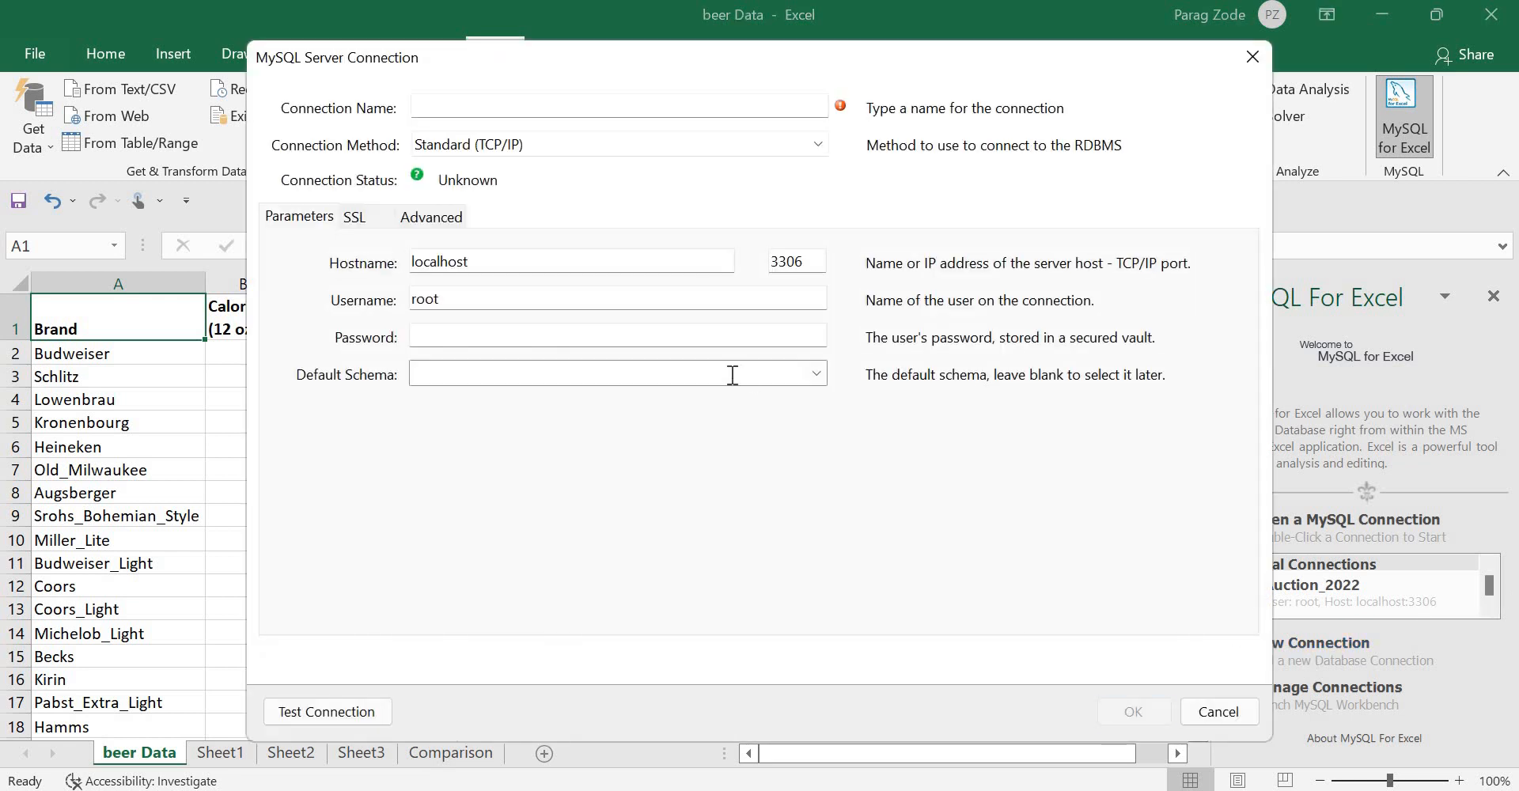
Step: Name the connection beerdata, enter the account password, test it successfully and save it
left_click(531, 113)
type("bee")
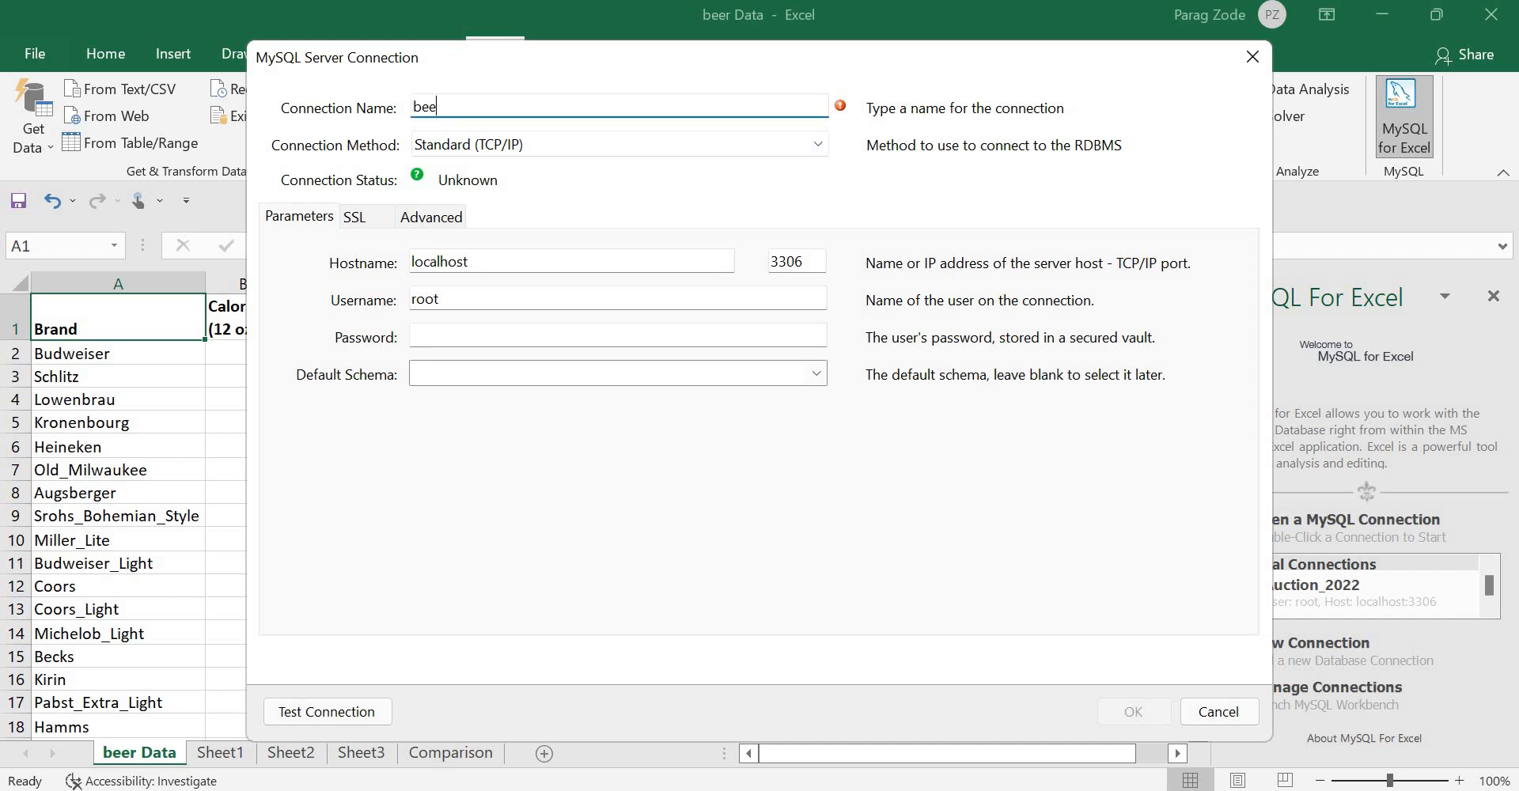
type("rdata")
left_click(523, 337)
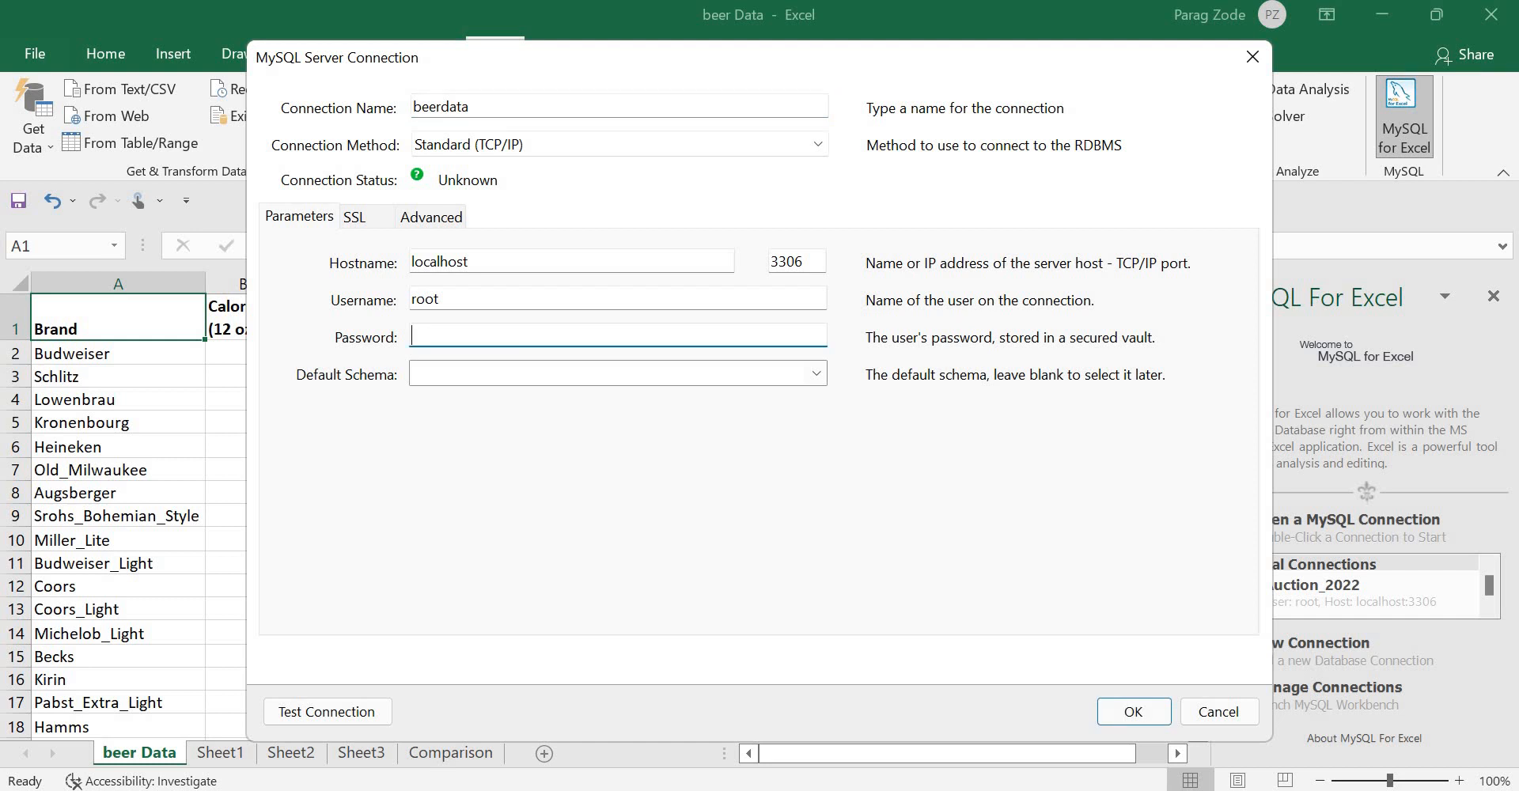
type("root12345")
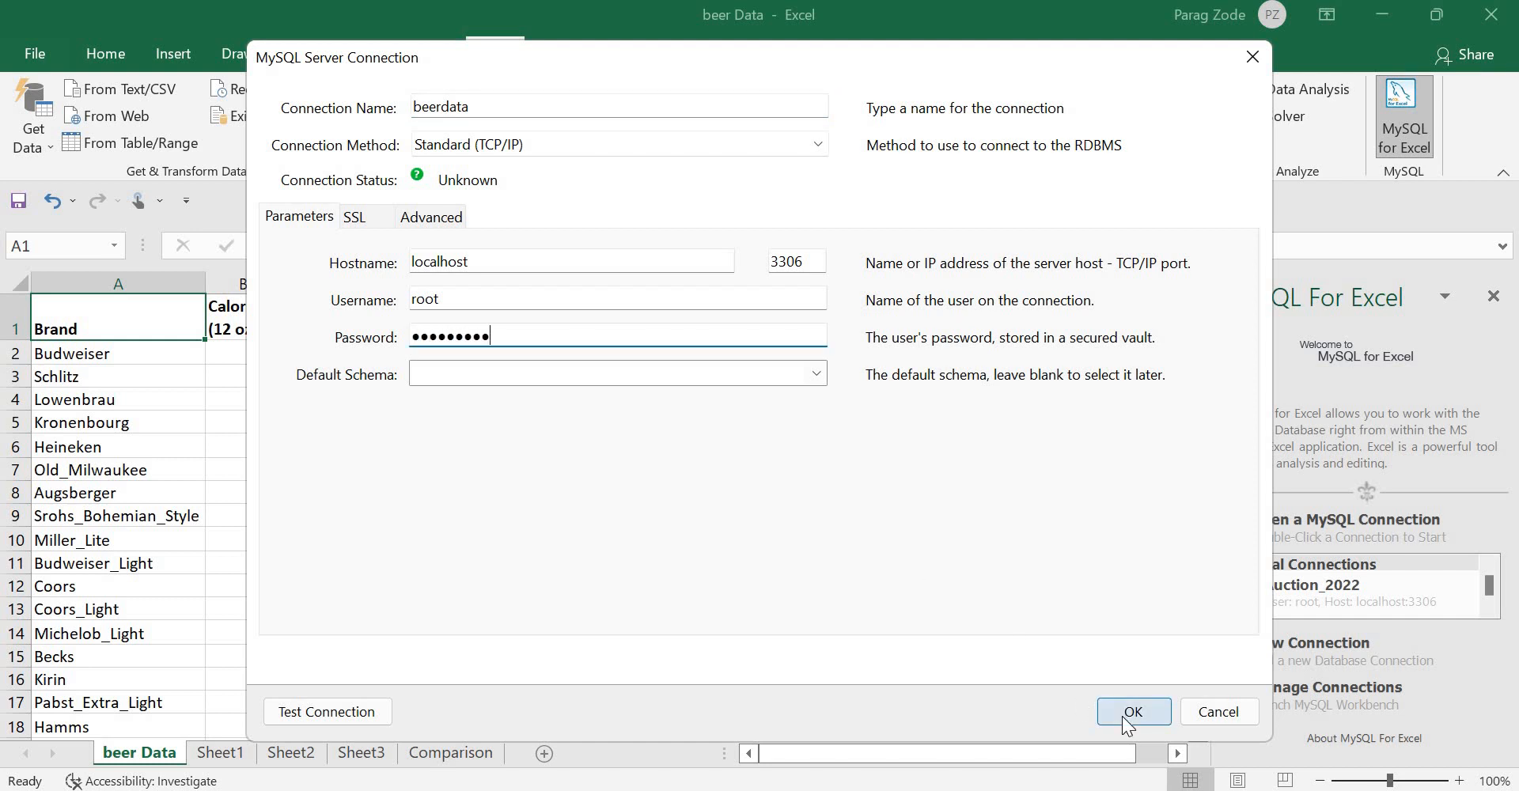
left_click(321, 713)
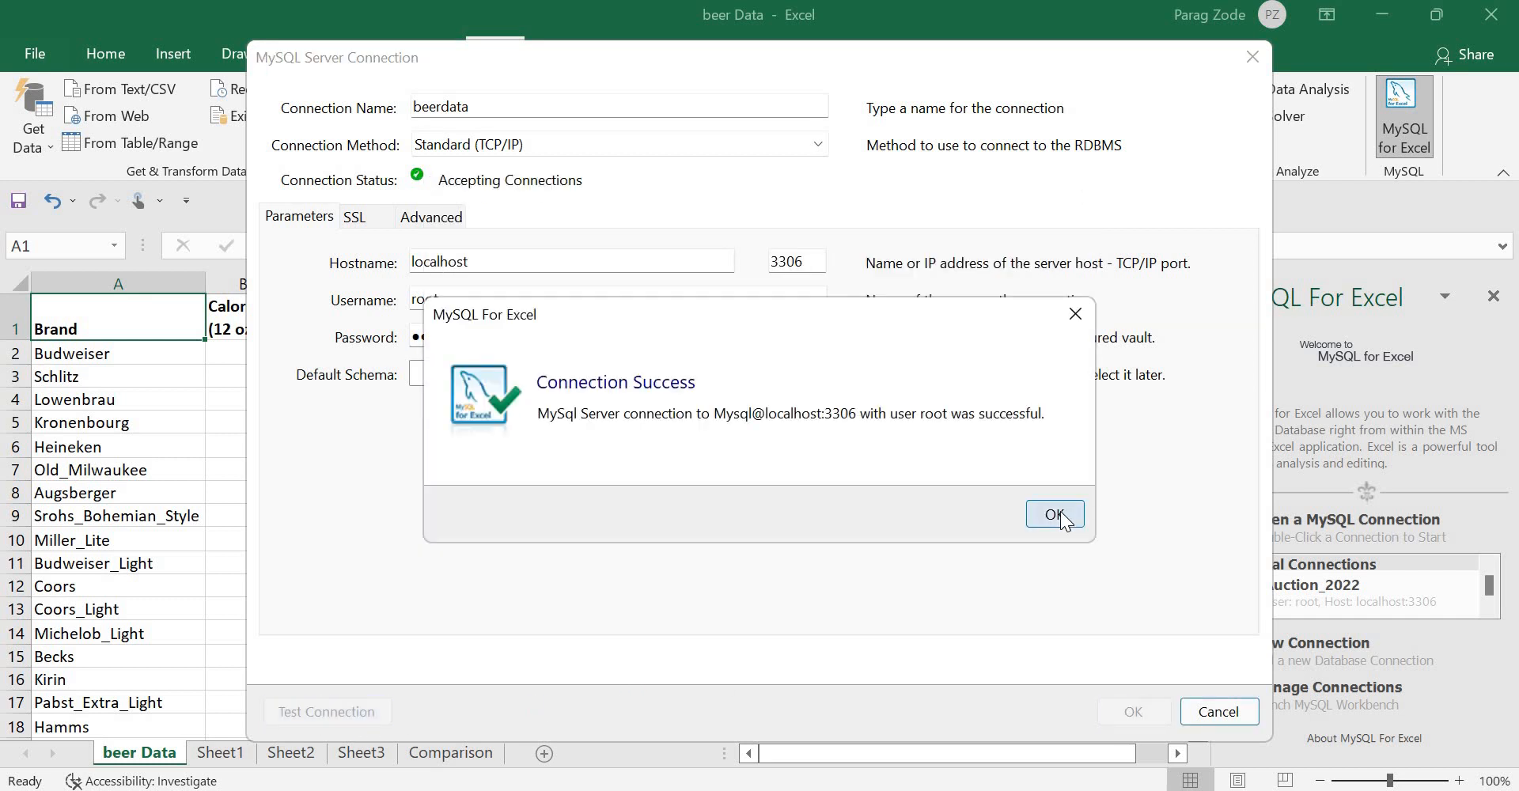
left_click(1057, 515)
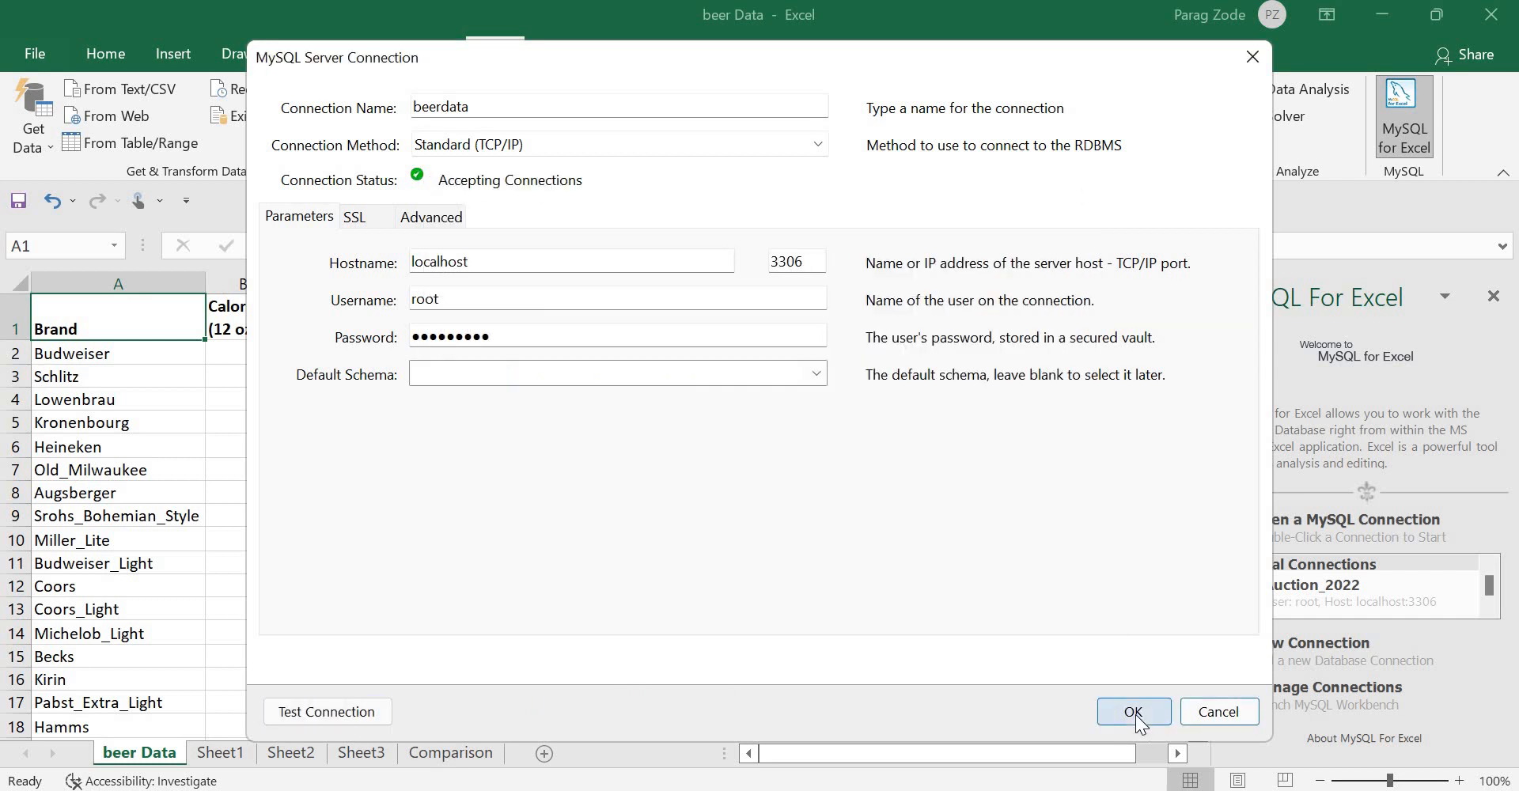
left_click(1135, 714)
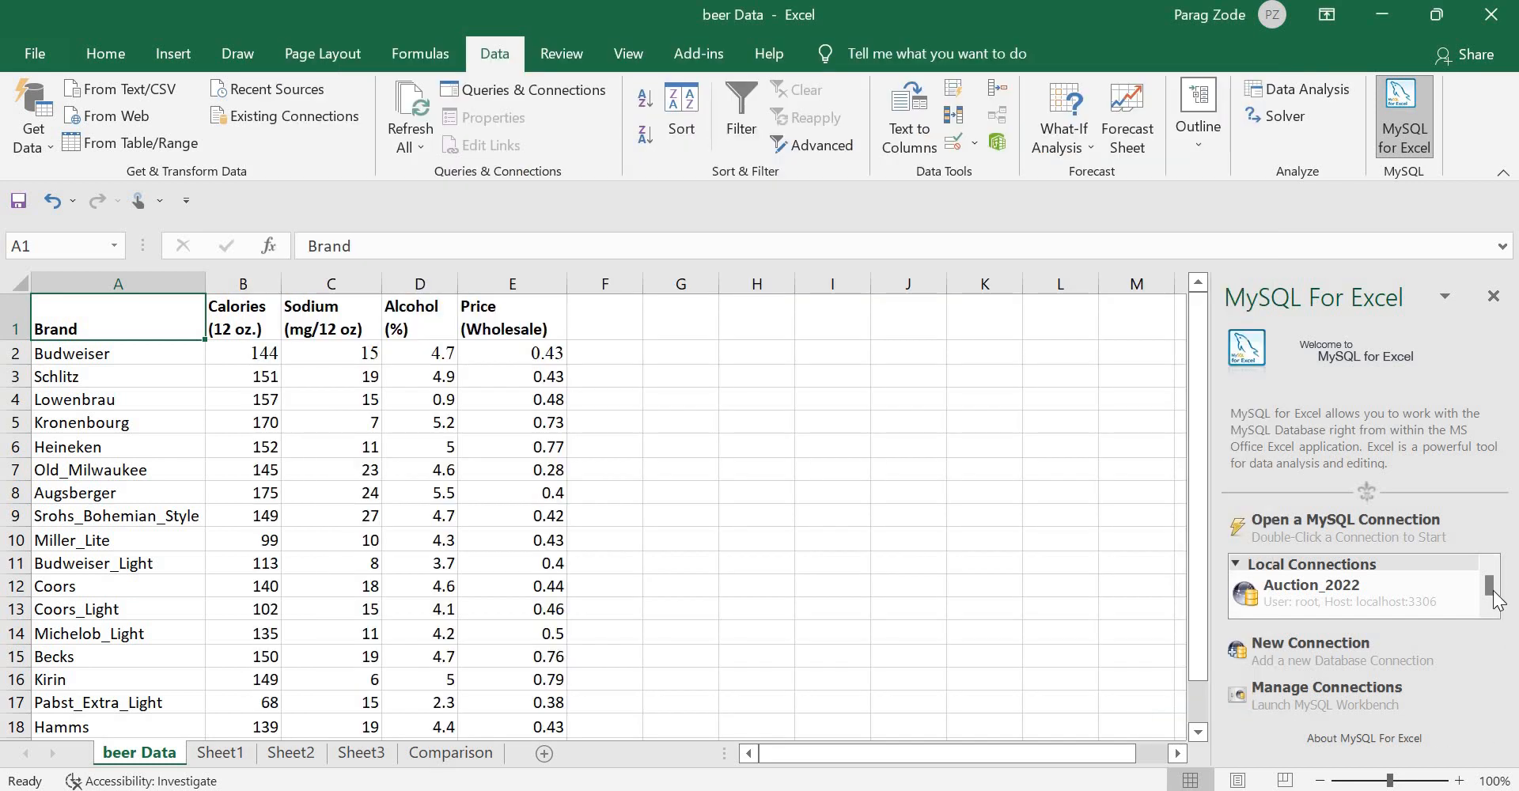
Step: Open the beerdata connection from Local Connections to list schemas such as sakila and world
scroll(1492, 597, "down", 2)
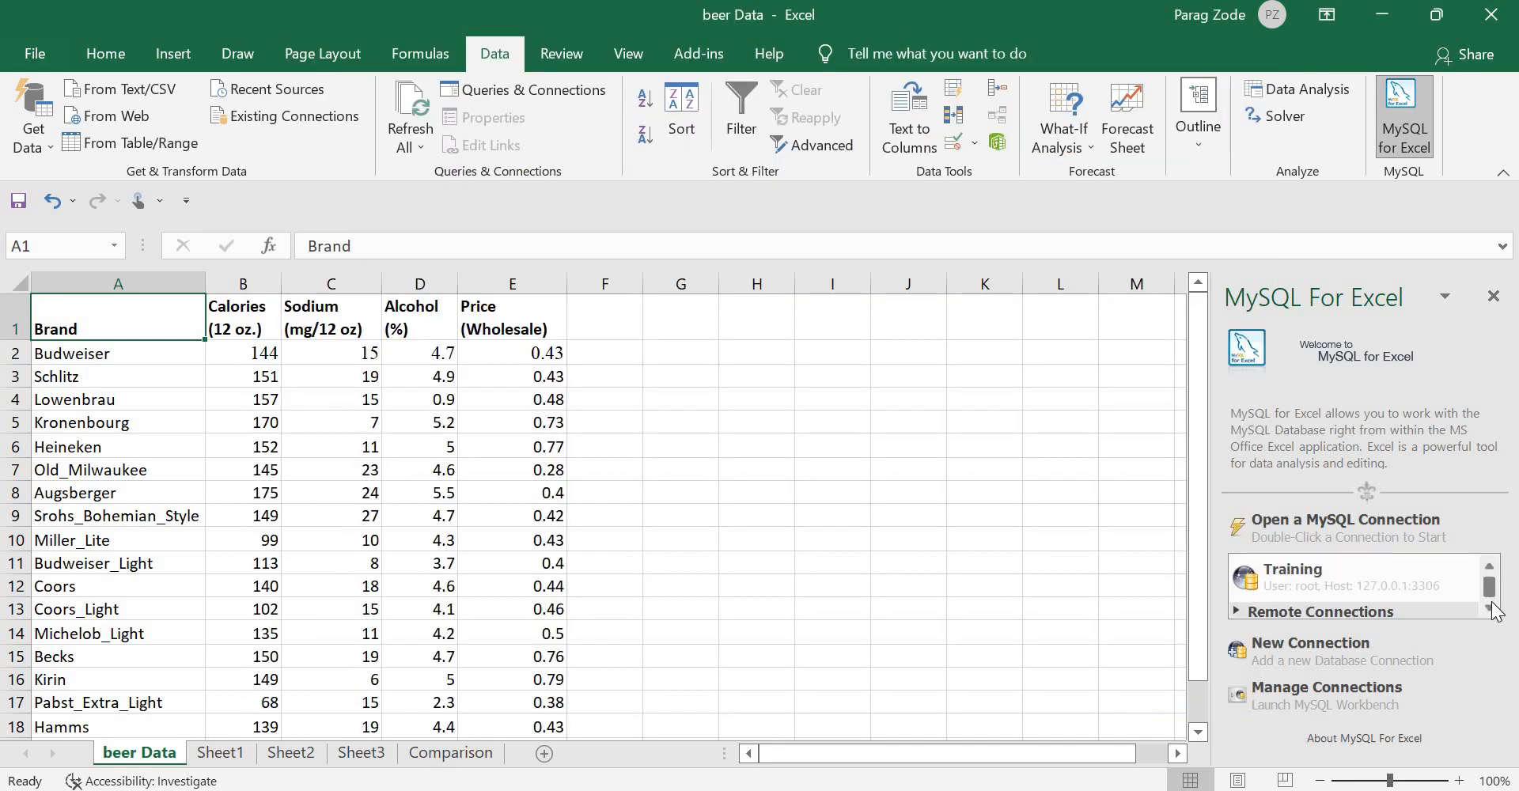
scroll(1498, 584, "up", 2)
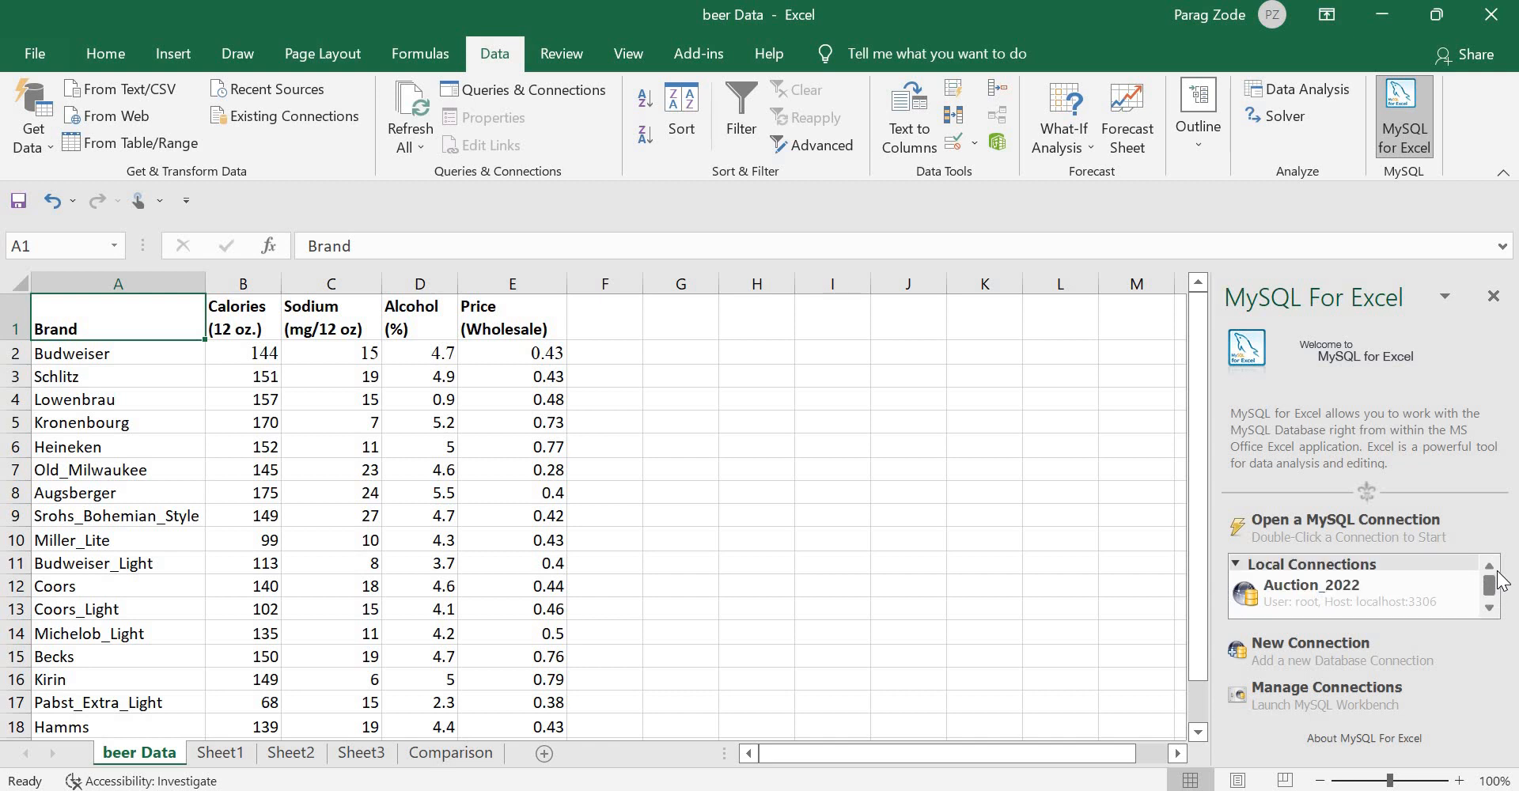
scroll(1498, 601, "down", 2)
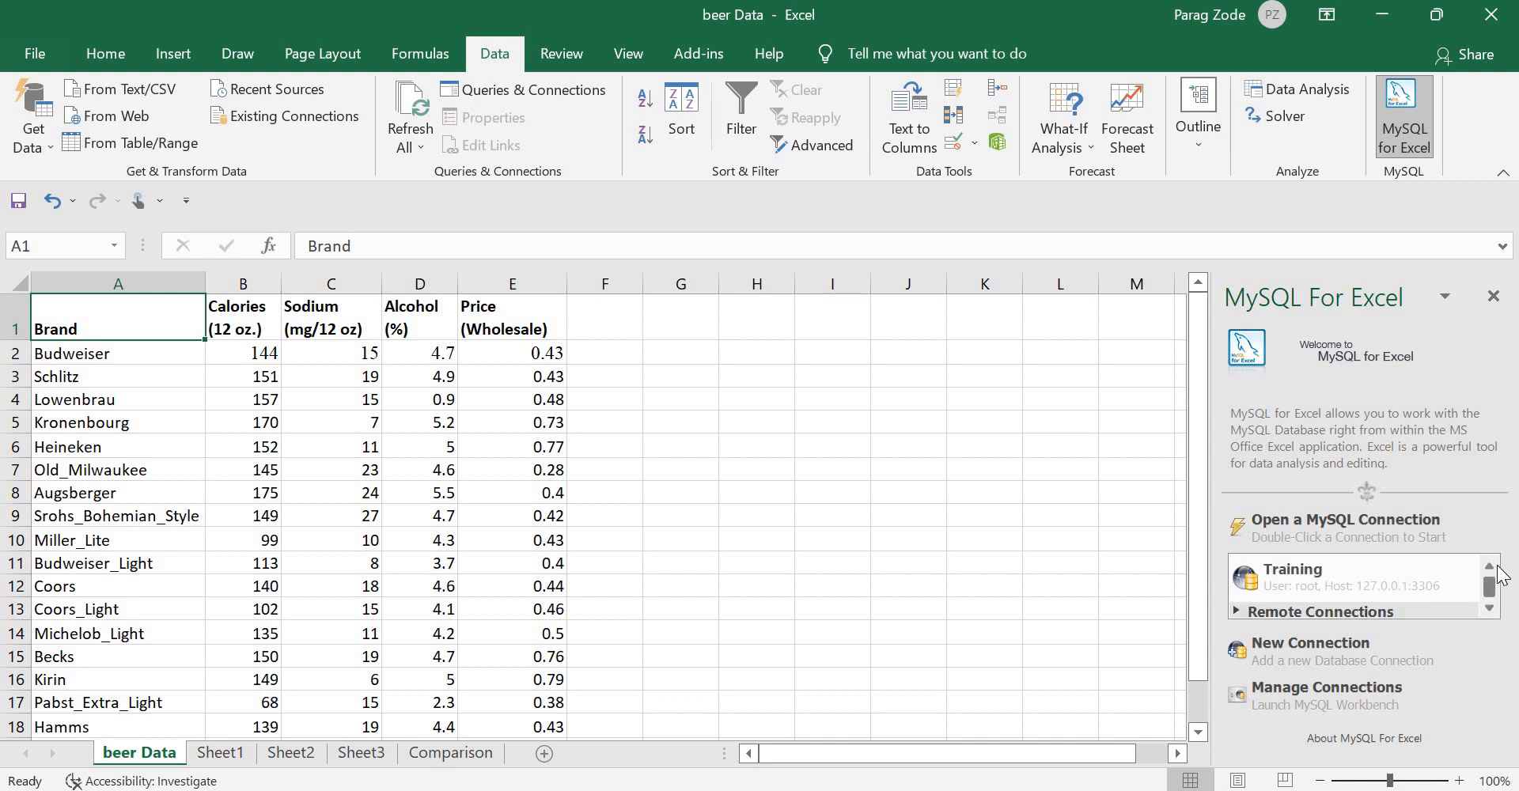
scroll(1498, 575, "up", 2)
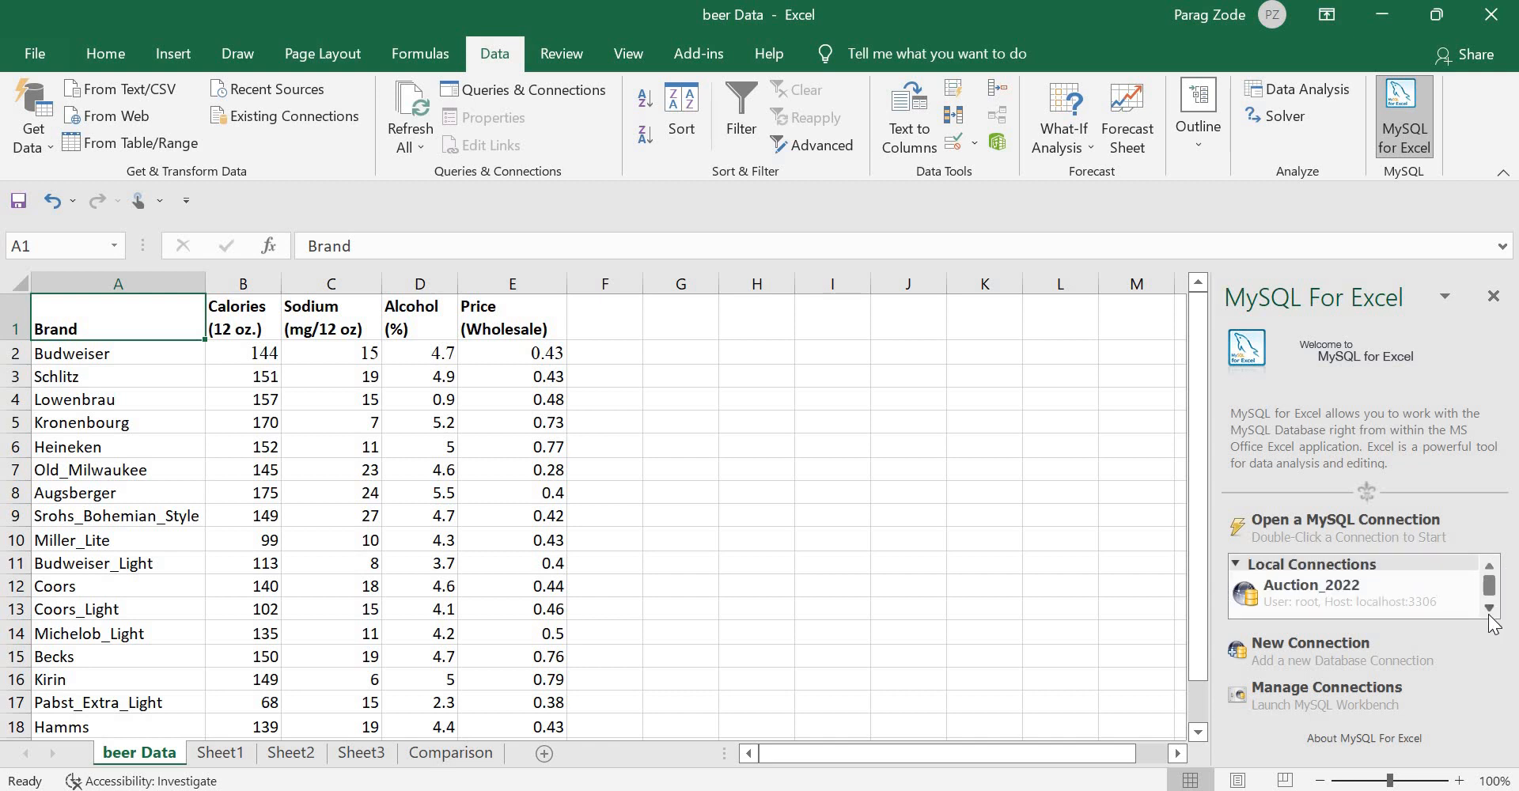
scroll(1494, 618, "down", 2)
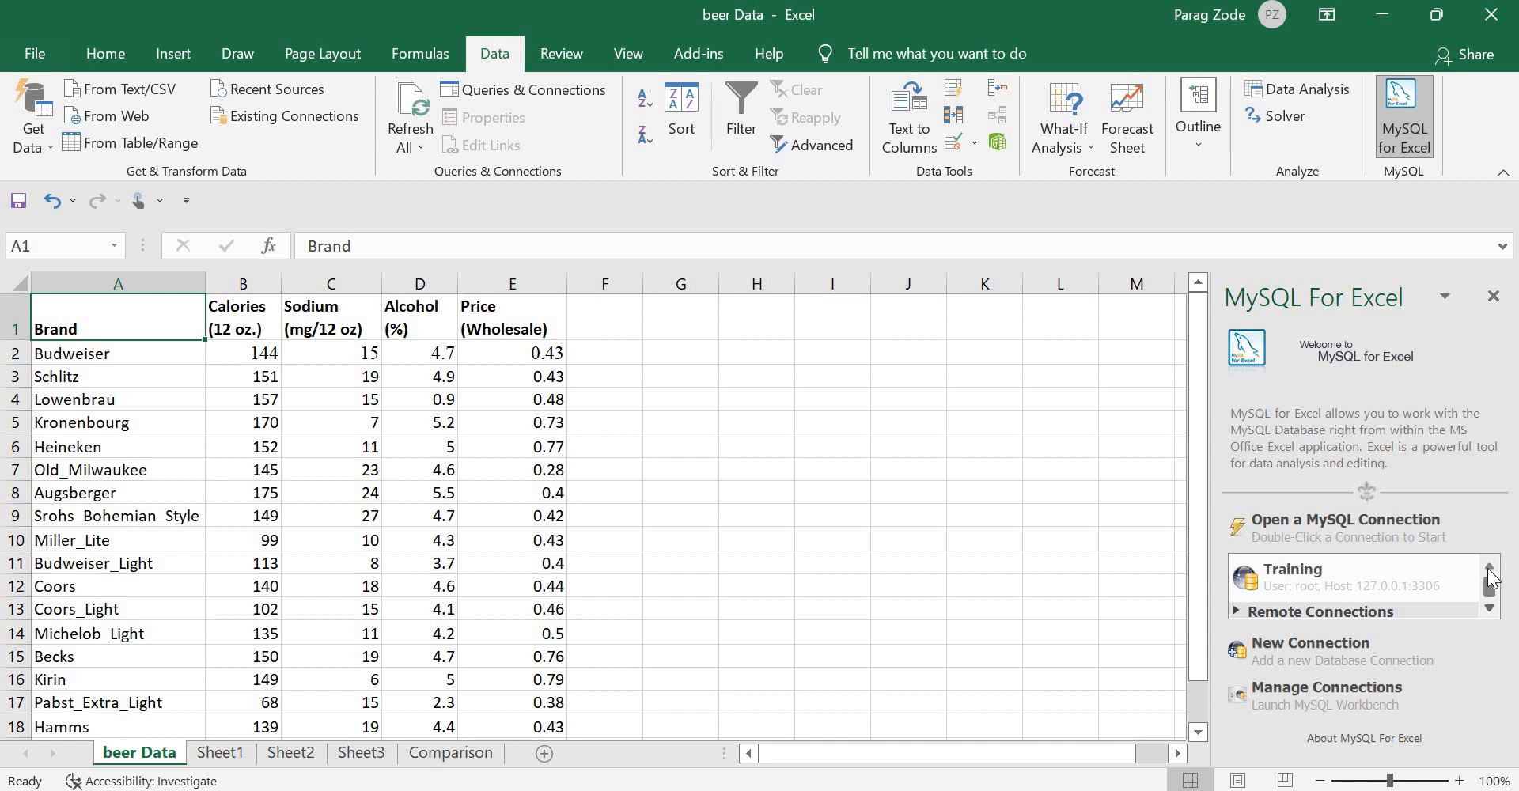
scroll(1490, 580, "up", 2)
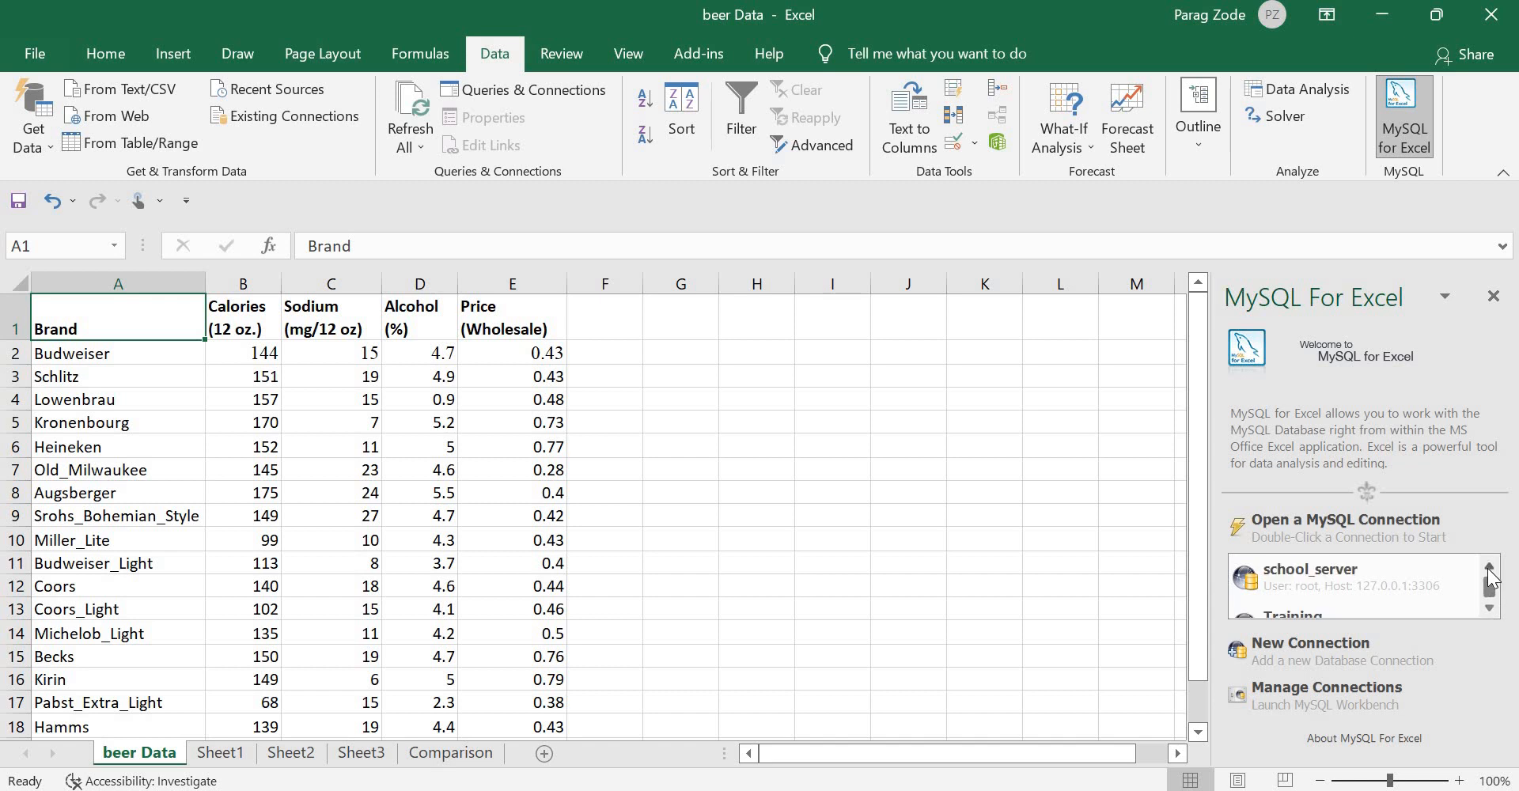
left_click(1490, 609)
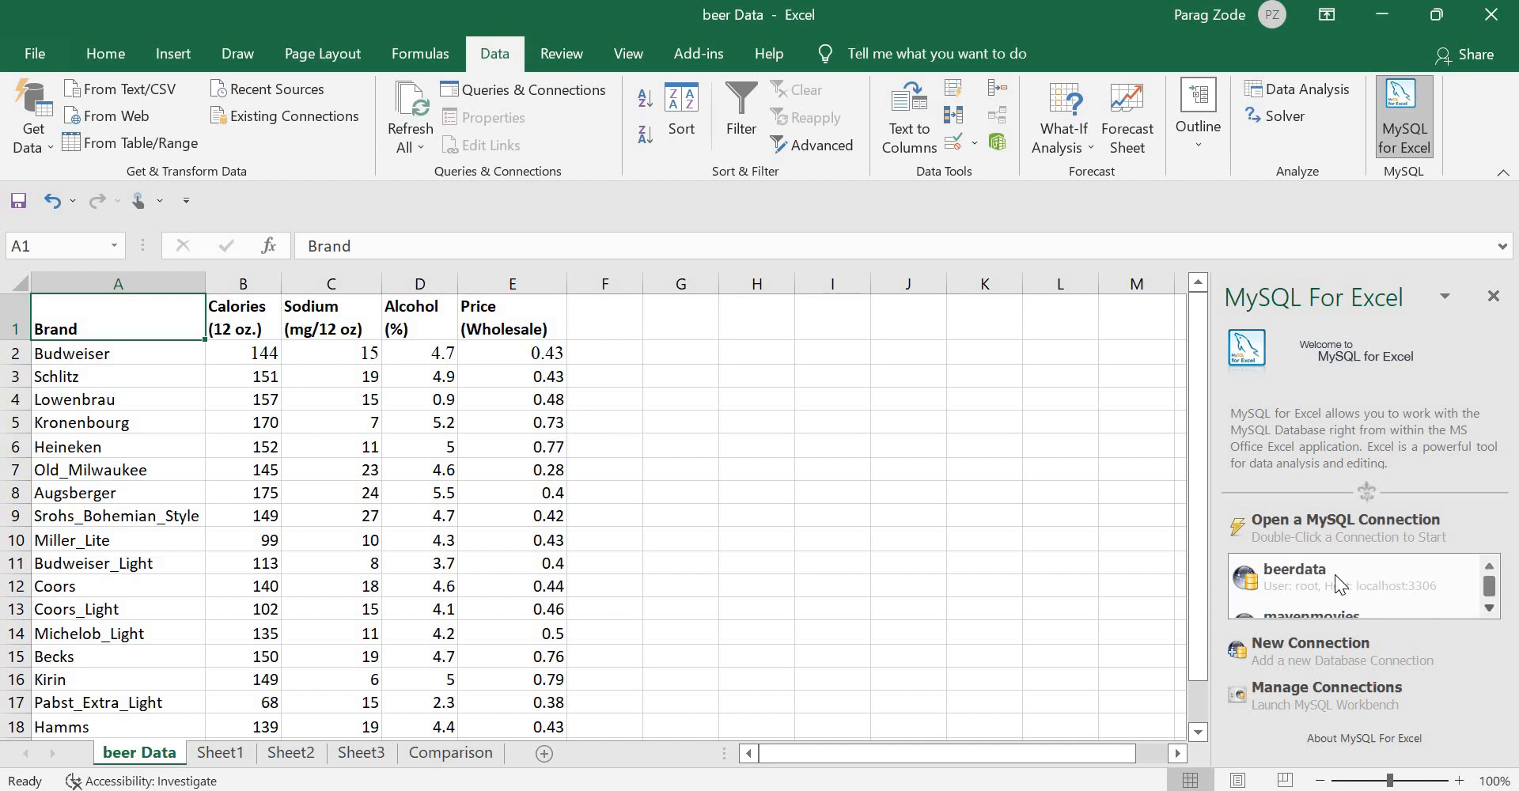
left_click(1336, 574)
double_click(1336, 574)
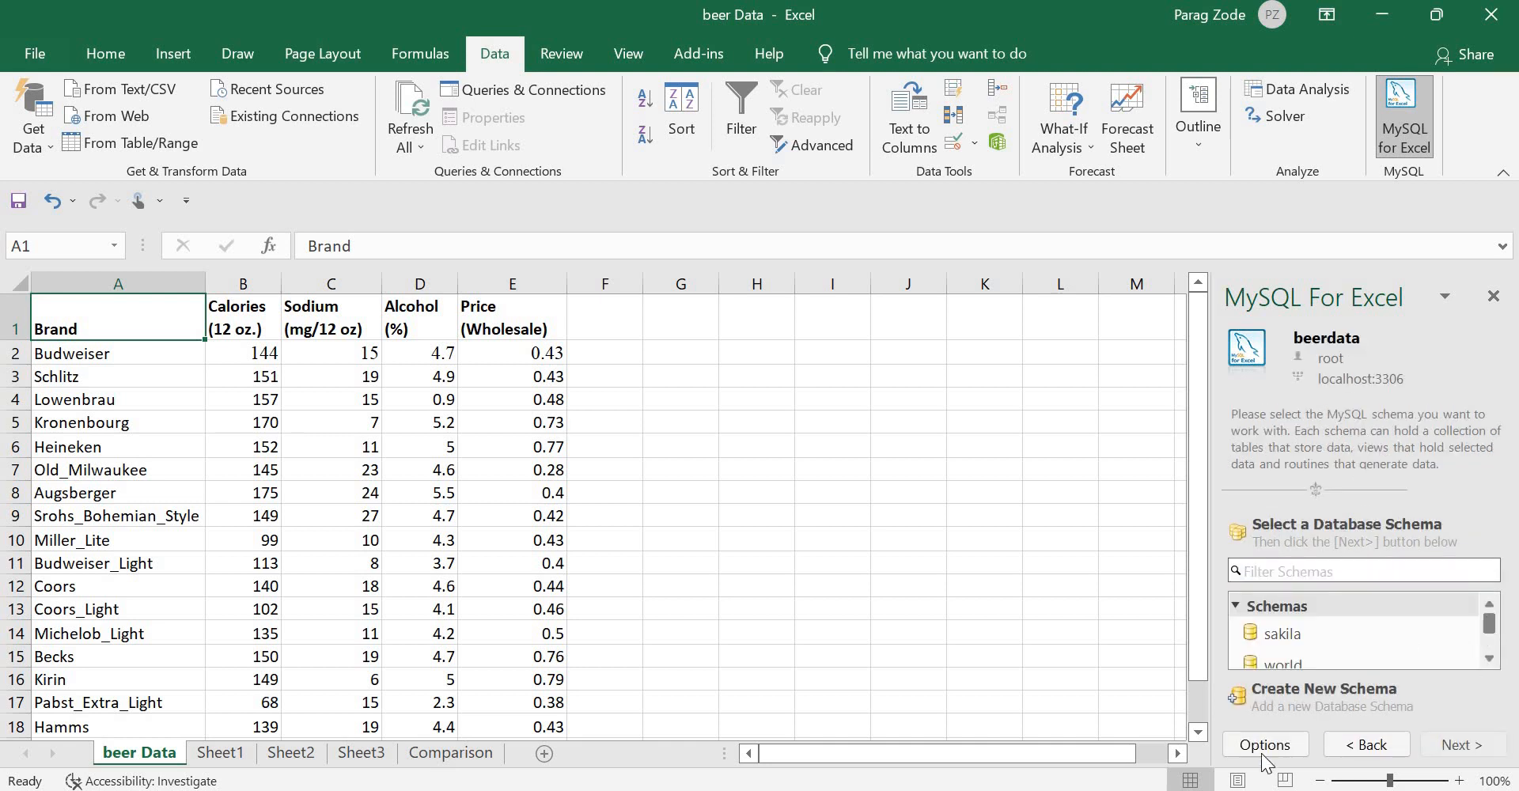
Step: Create a schema called beerdata and acknowledge the success message
left_click(1326, 690)
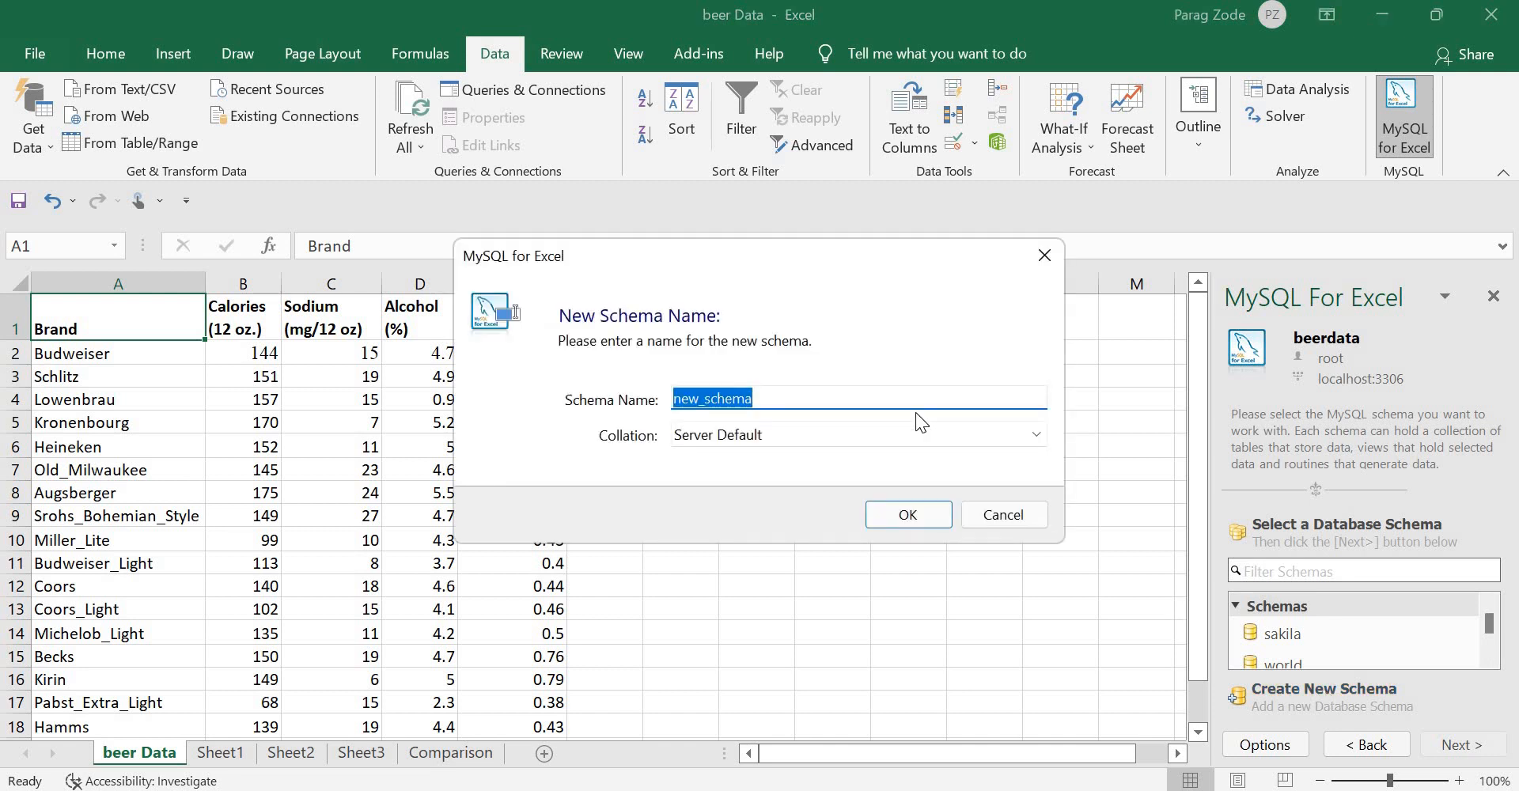
type("bee")
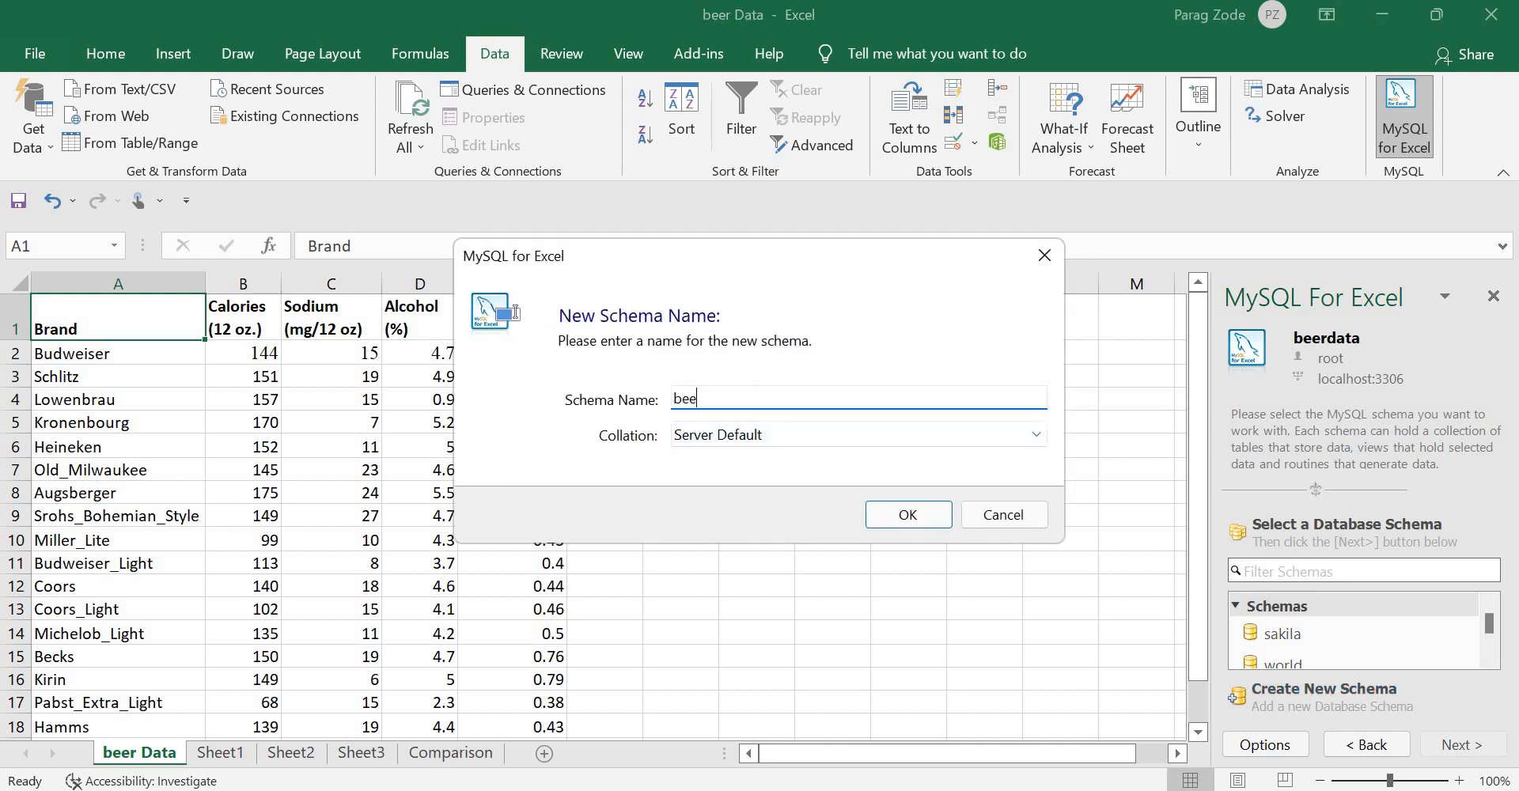
type("rdata")
left_click(891, 515)
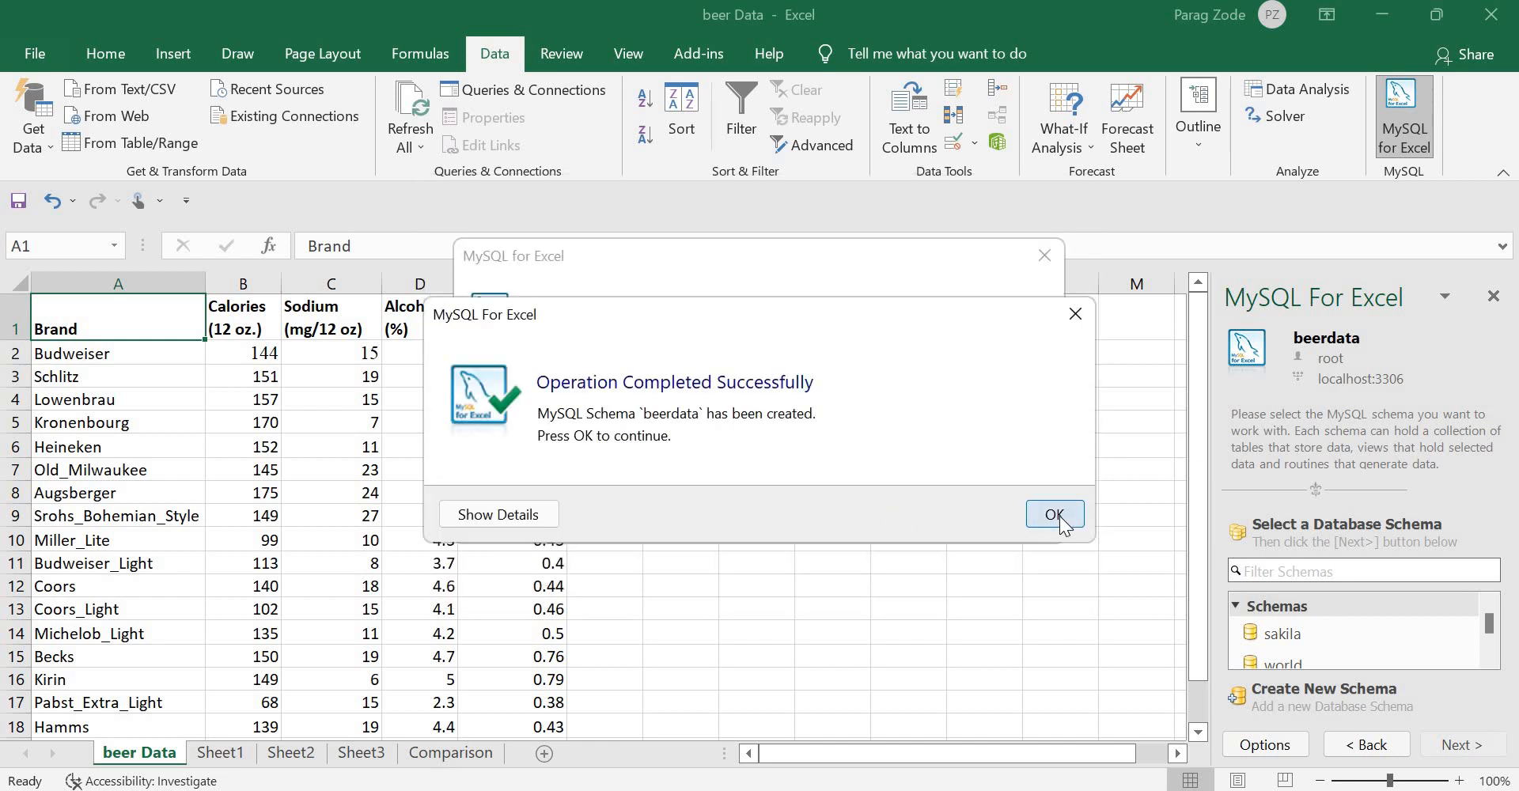
left_click(1055, 515)
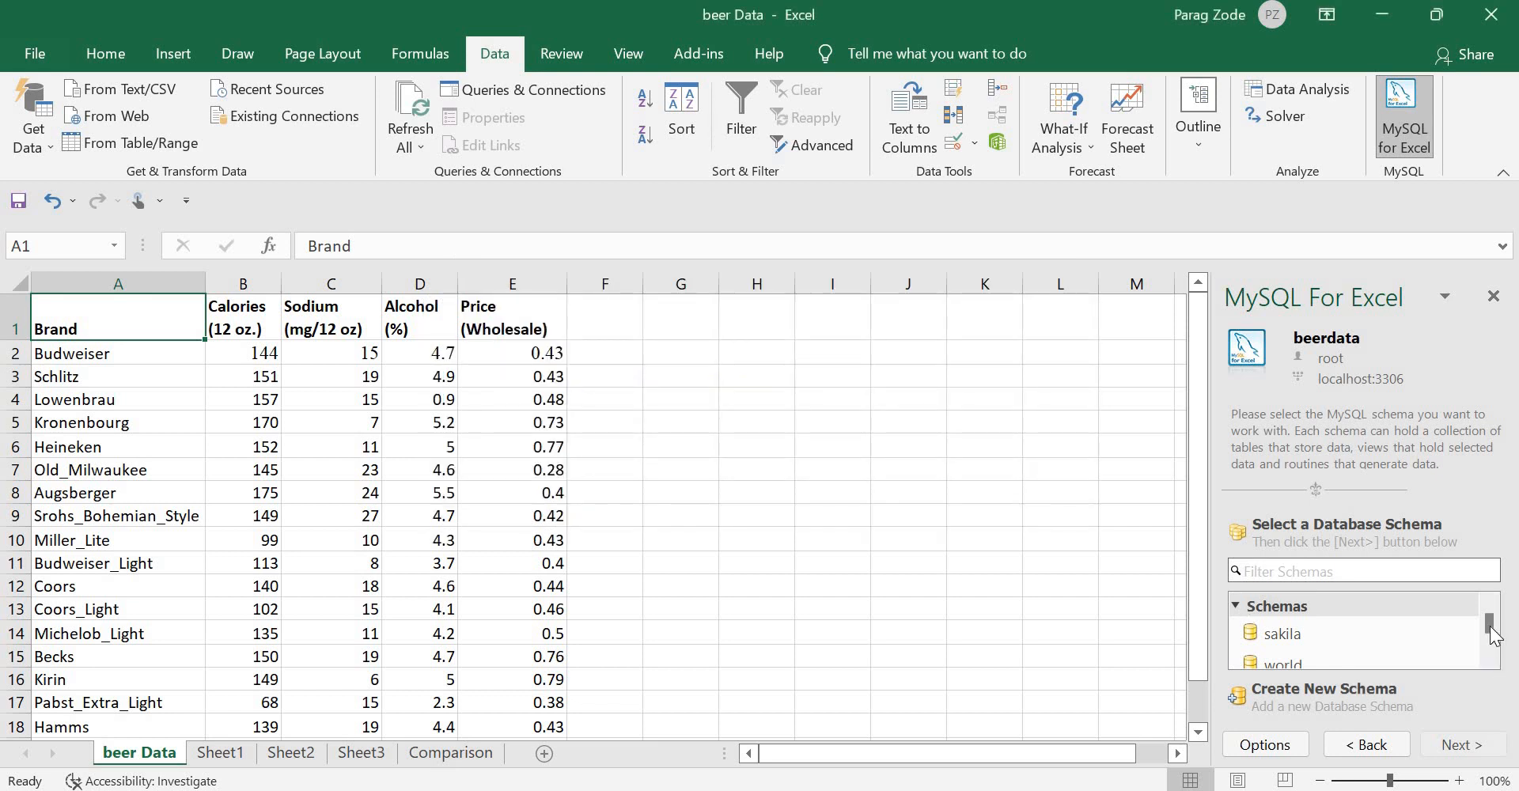
Step: Open the beerdata schema in the MySQL pane, then select the beer table range A1:E21
left_click(1491, 662)
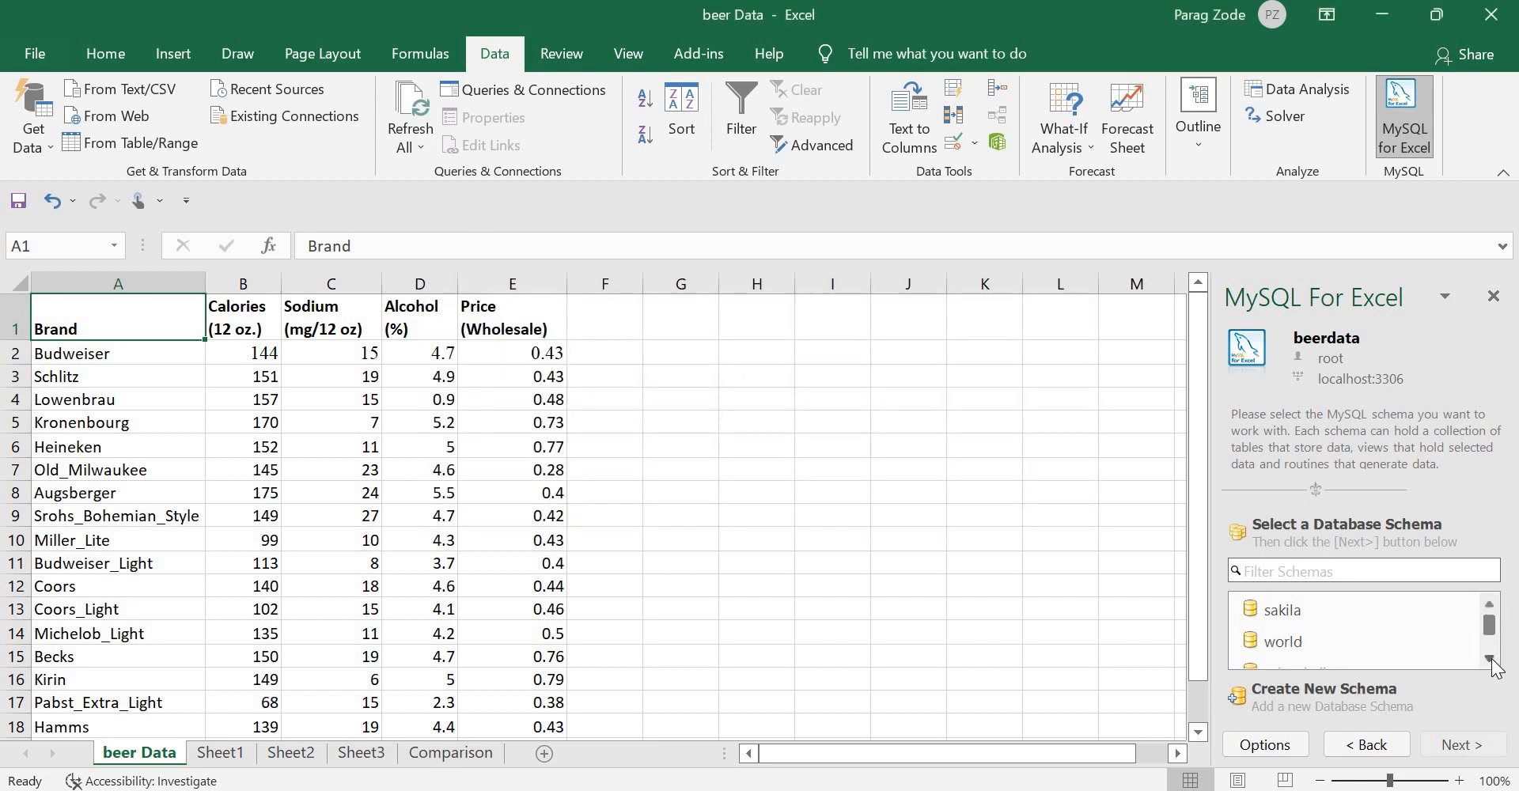
left_click(1491, 660)
left_click(1491, 661)
left_click(1491, 661)
left_click(1491, 661)
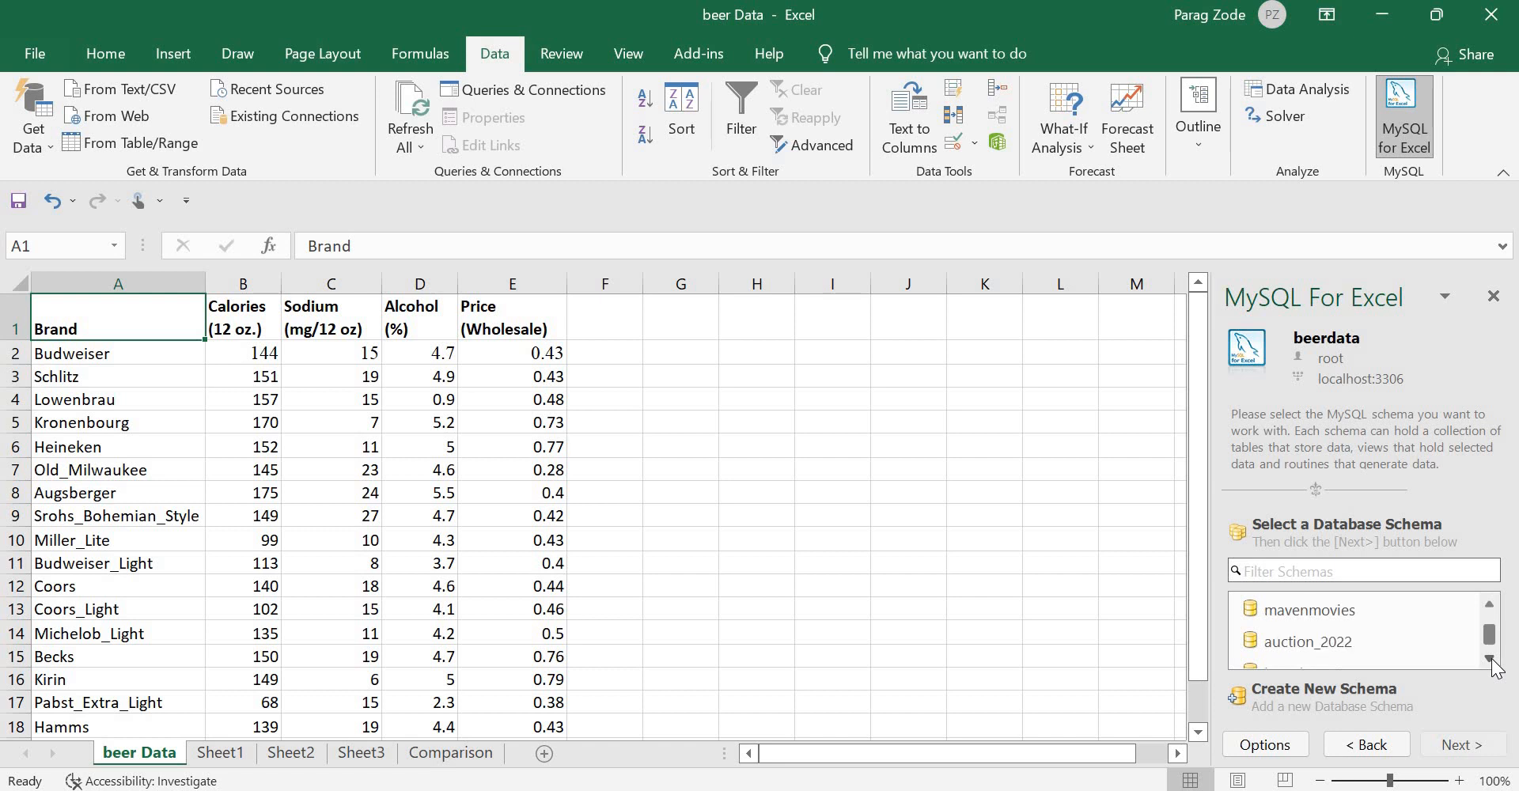
left_click(1491, 660)
left_click(1298, 642)
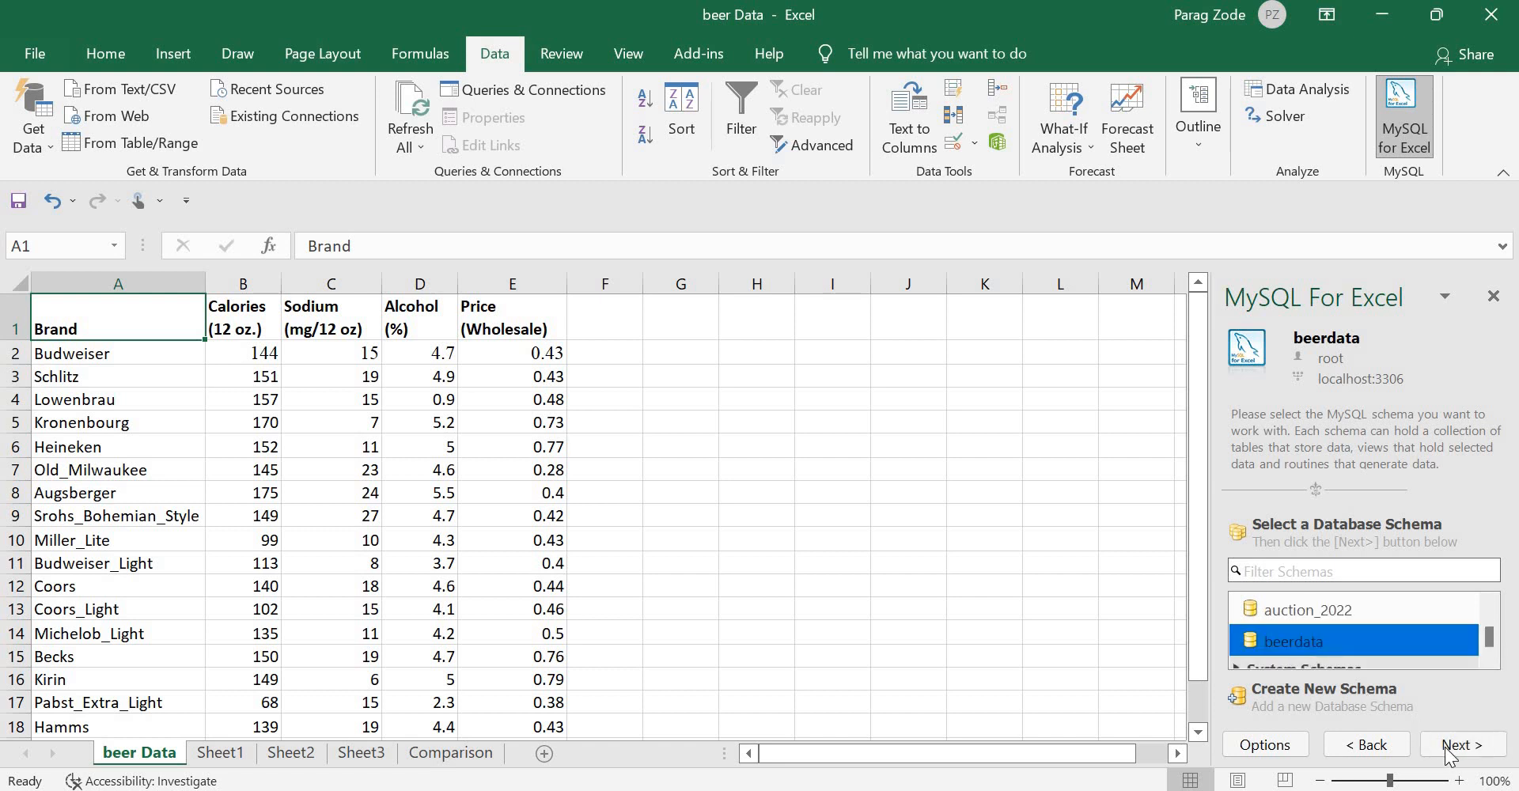
left_click(1451, 747)
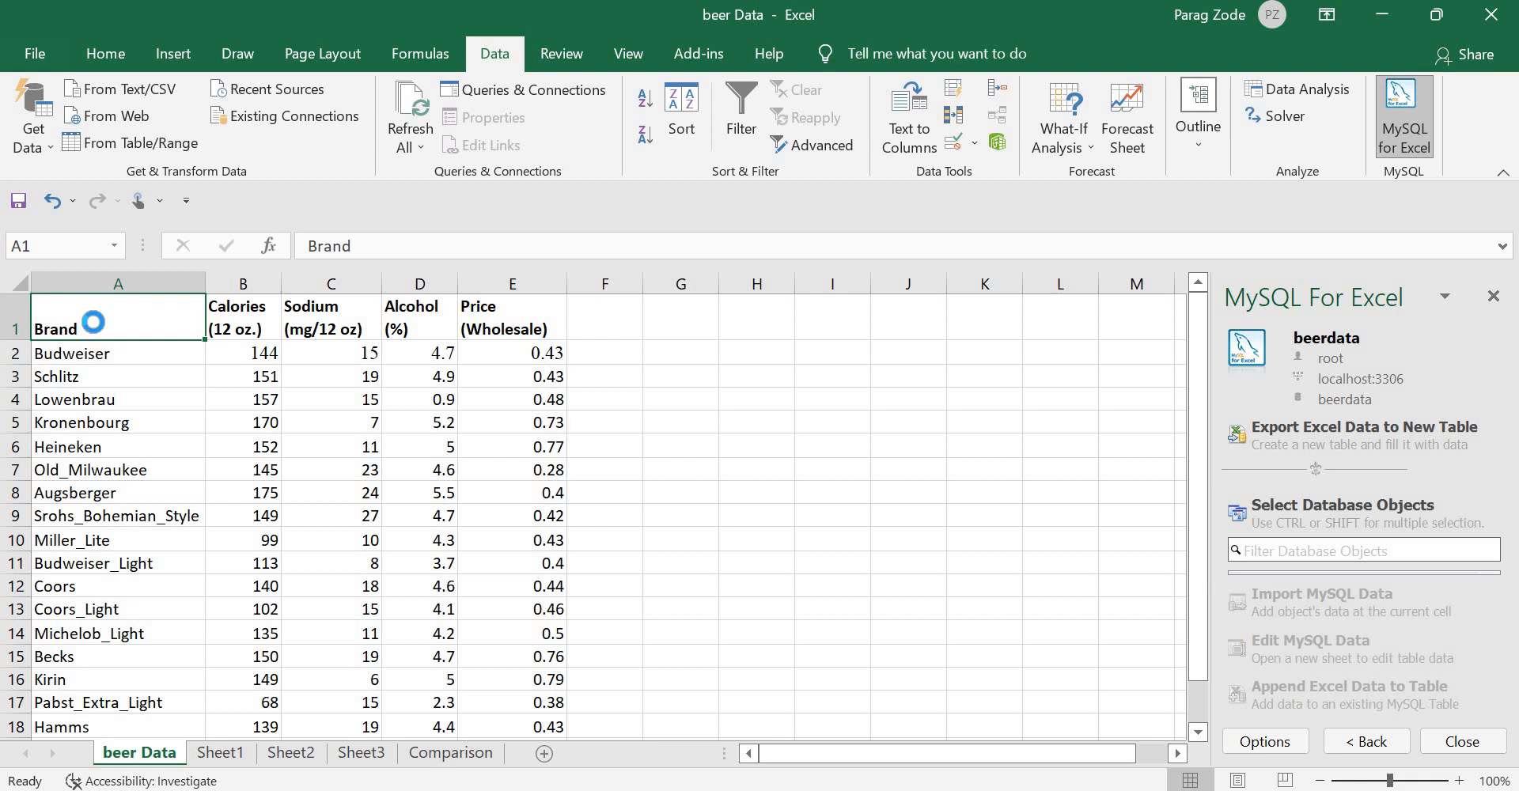
key("ctrl+shift+Right")
key("ctrl+shift+Down")
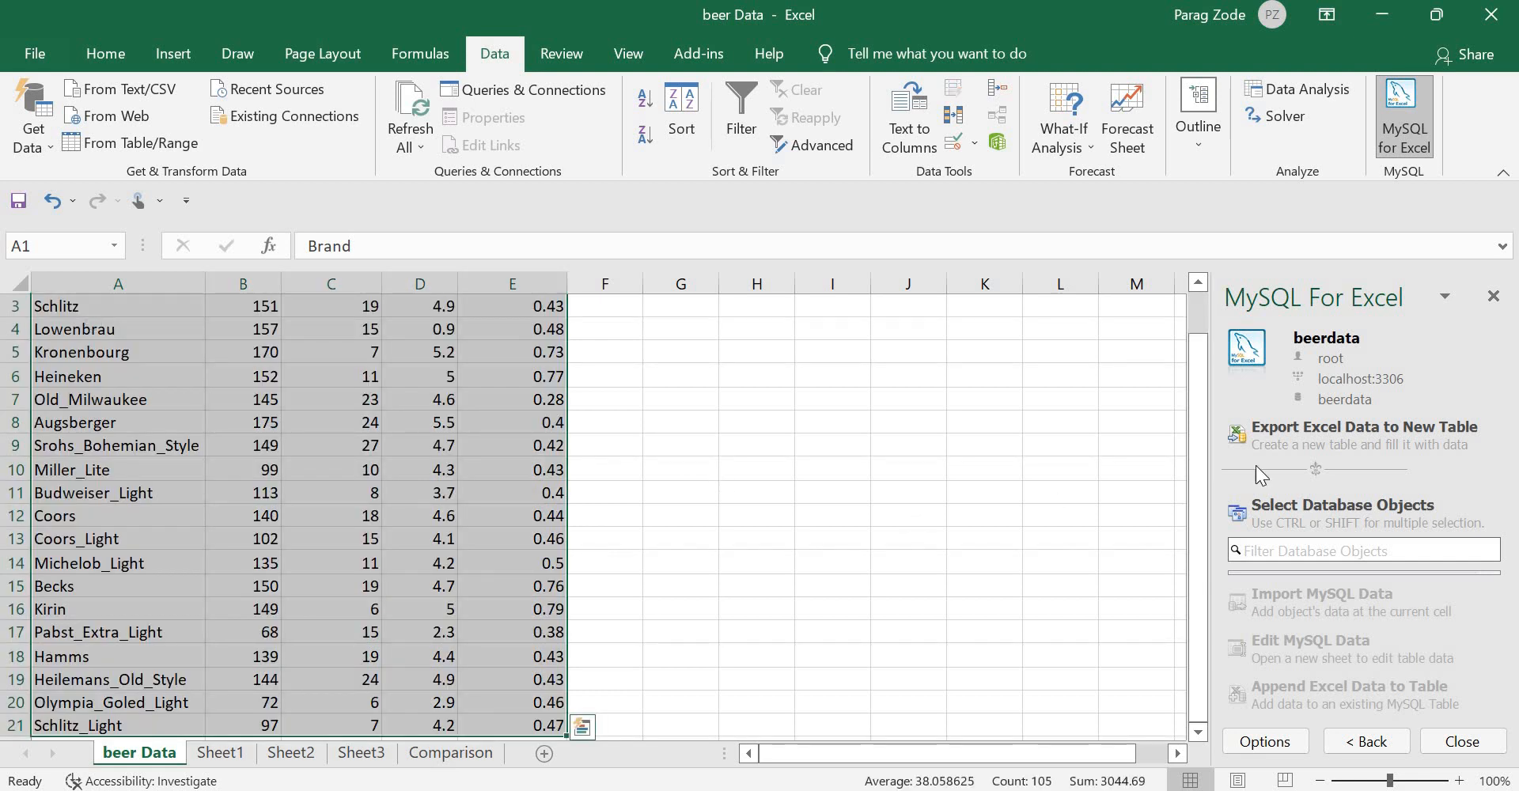
Step: Start exporting the selected A1:E21 range to a new MySQL table
left_click(1317, 432)
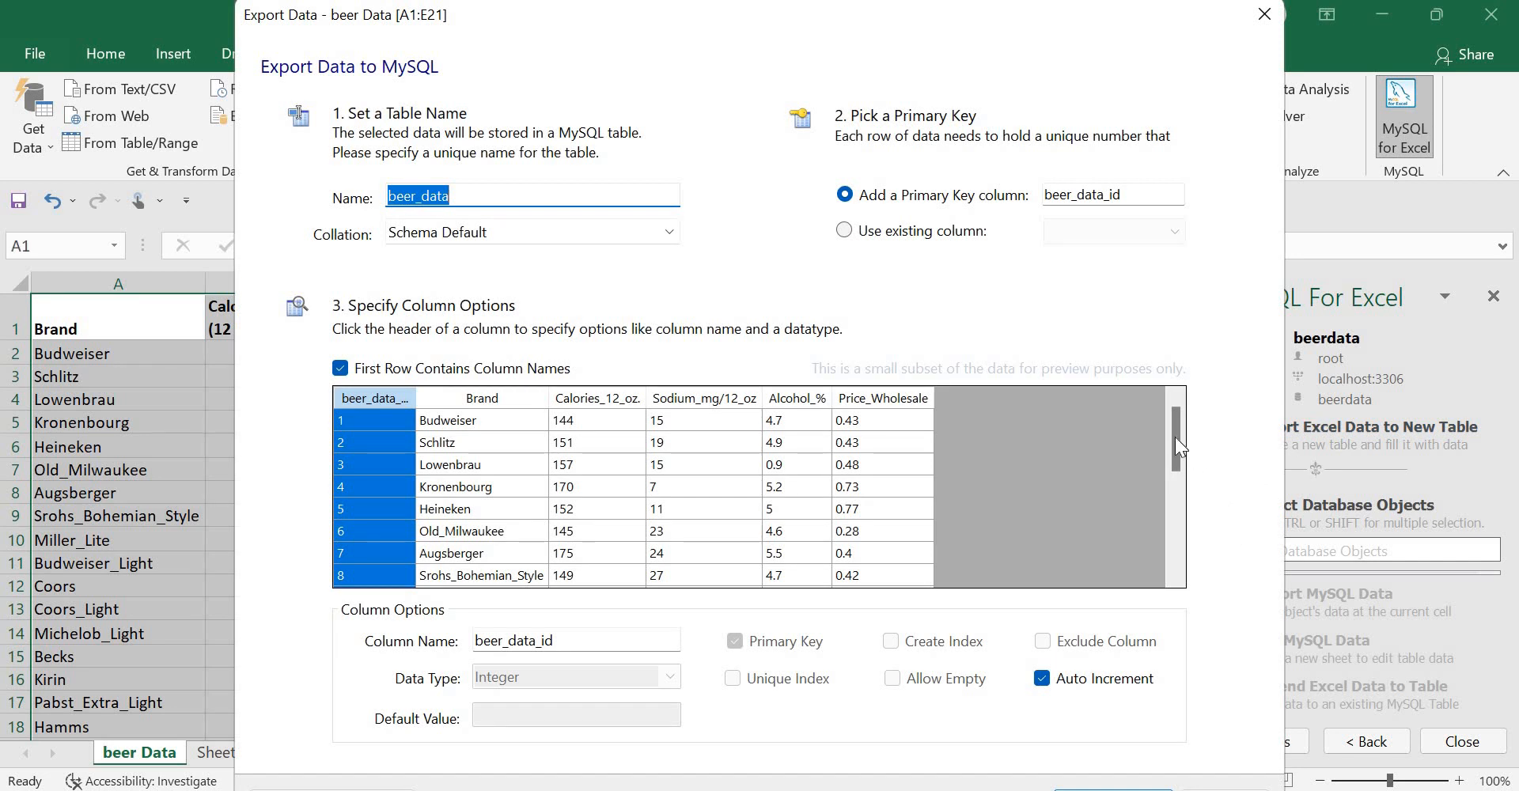
Step: Export the range as table beer_data with an auto-increment beer_data_id key, confirming success
left_click_drag(1174, 437, 1190, 412)
left_click_drag(859, 24, 855, 0)
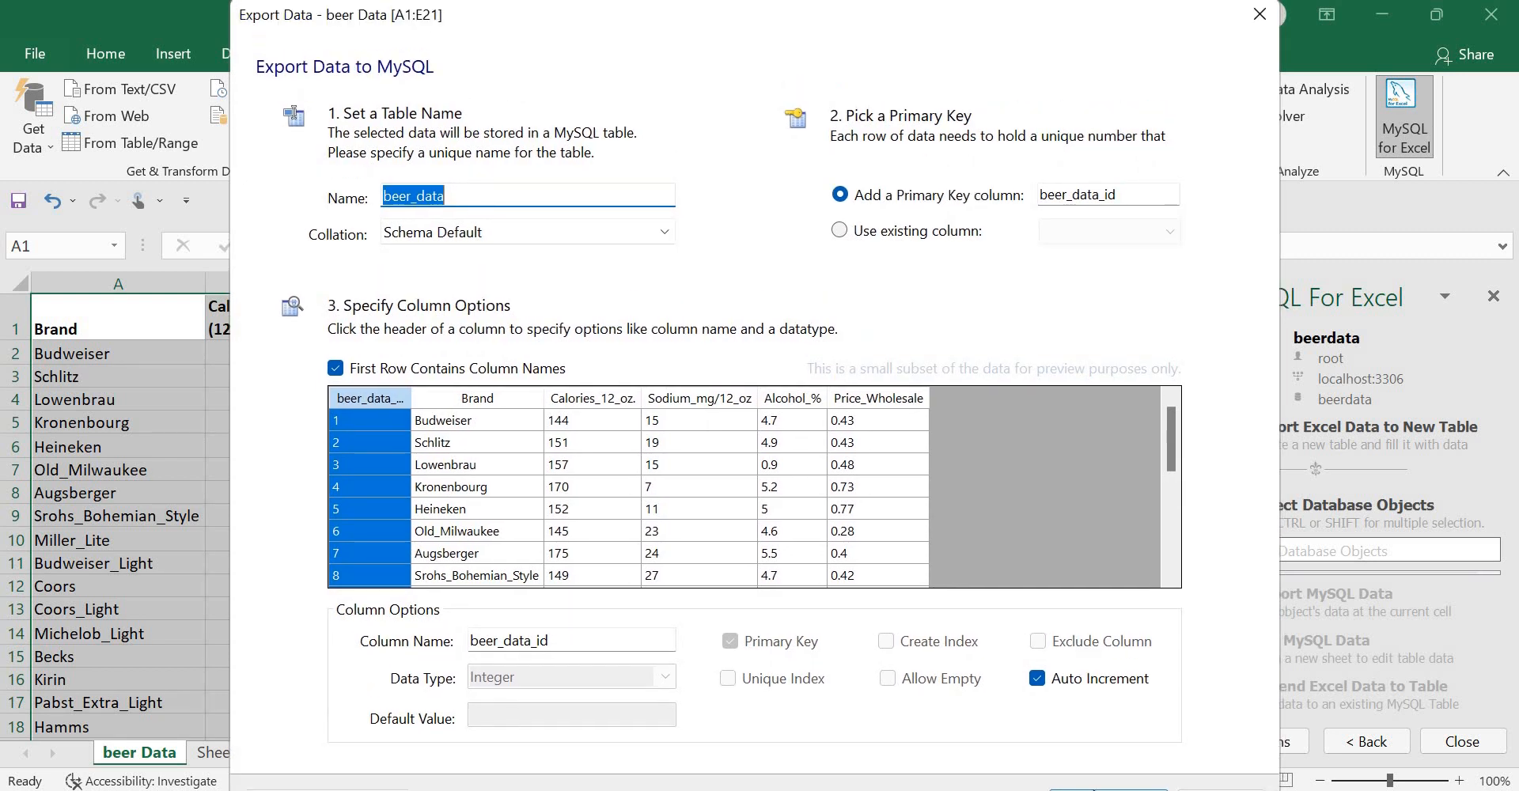
left_click(1093, 786)
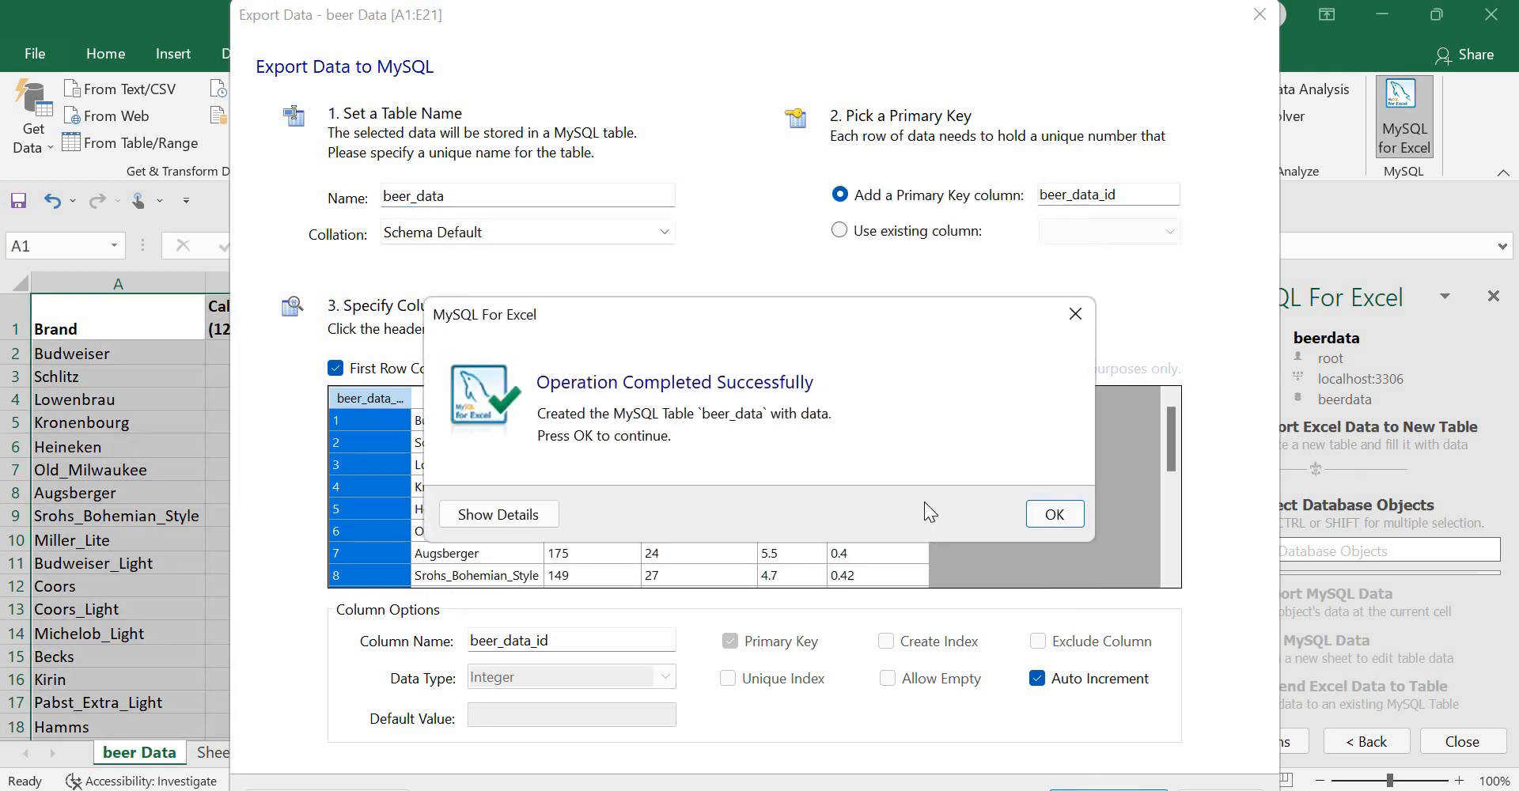
left_click(1054, 515)
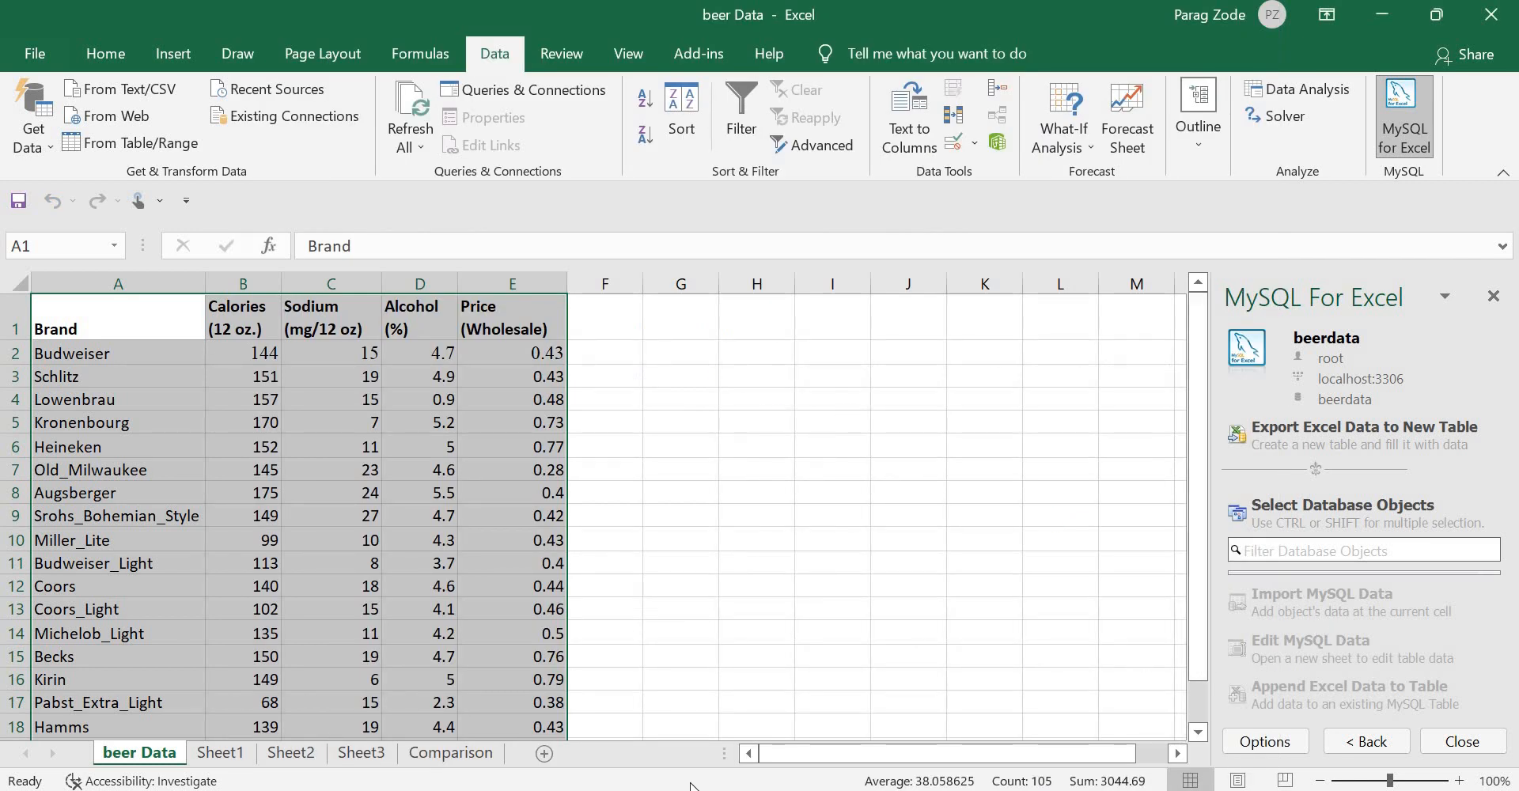
Step: Search Windows for 'my sq' to find MySQL Workbench 8.0 CE
key("super+s")
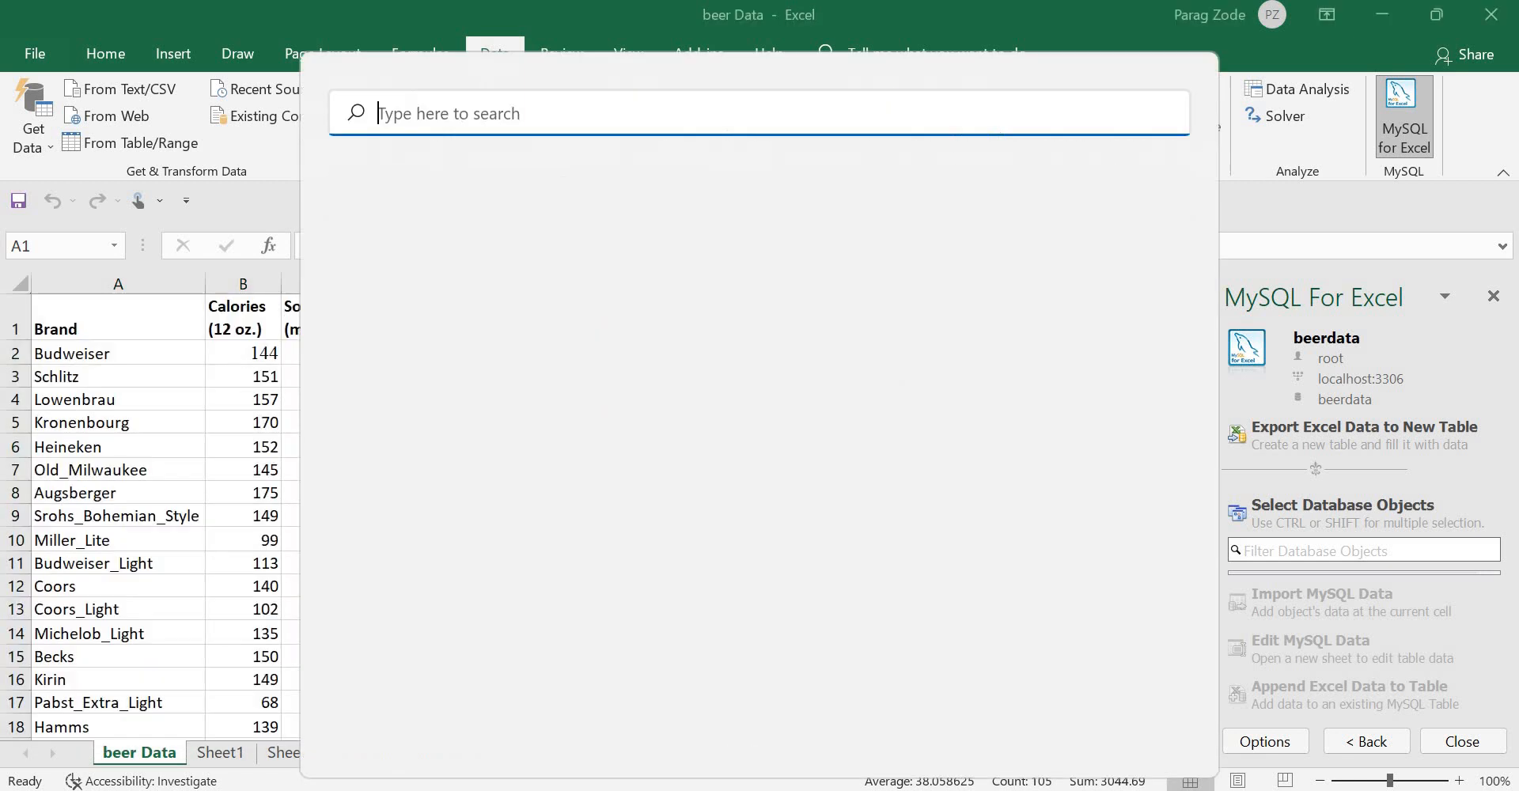
type("my ")
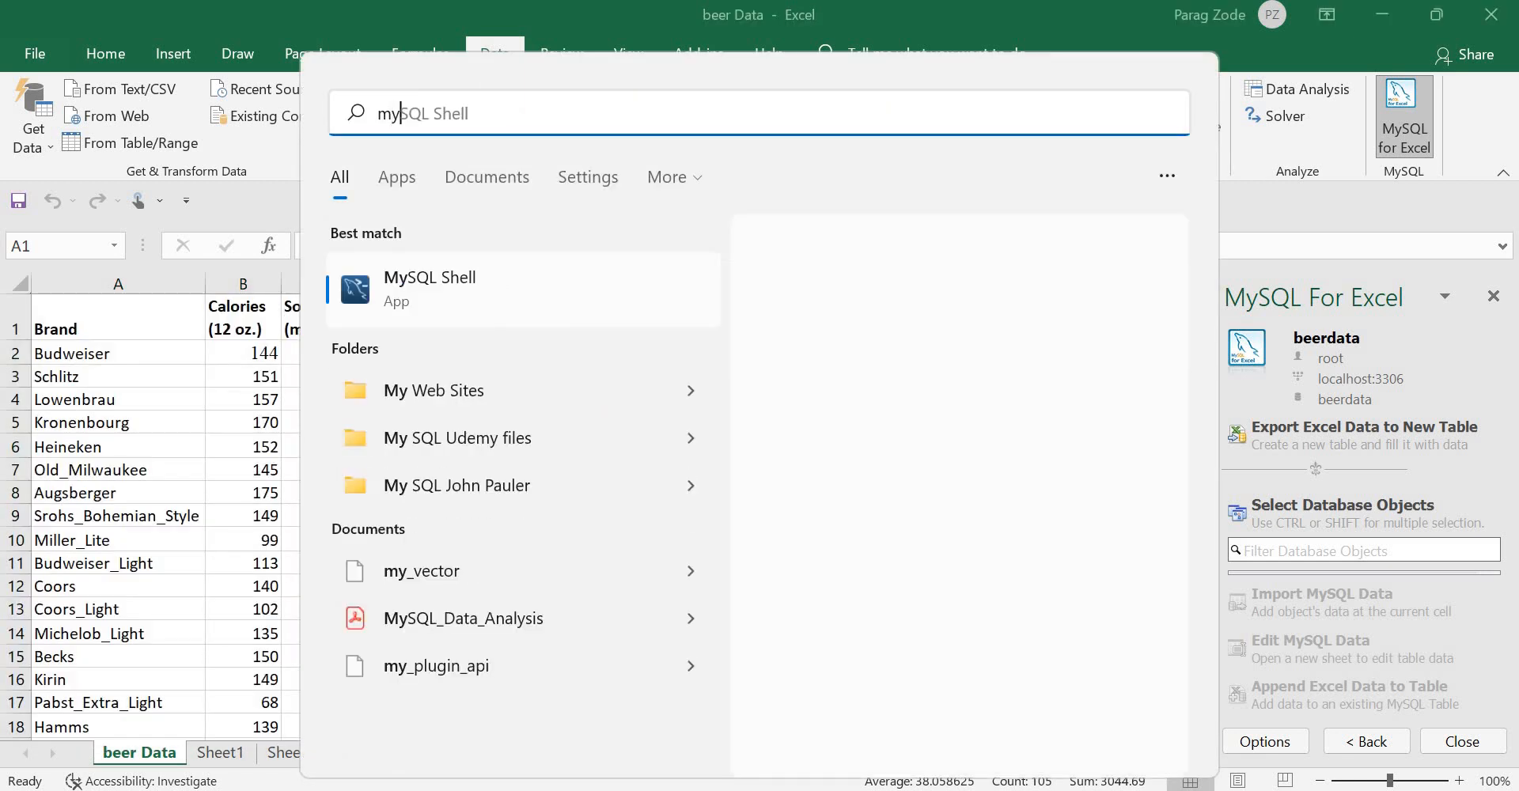
type("sq")
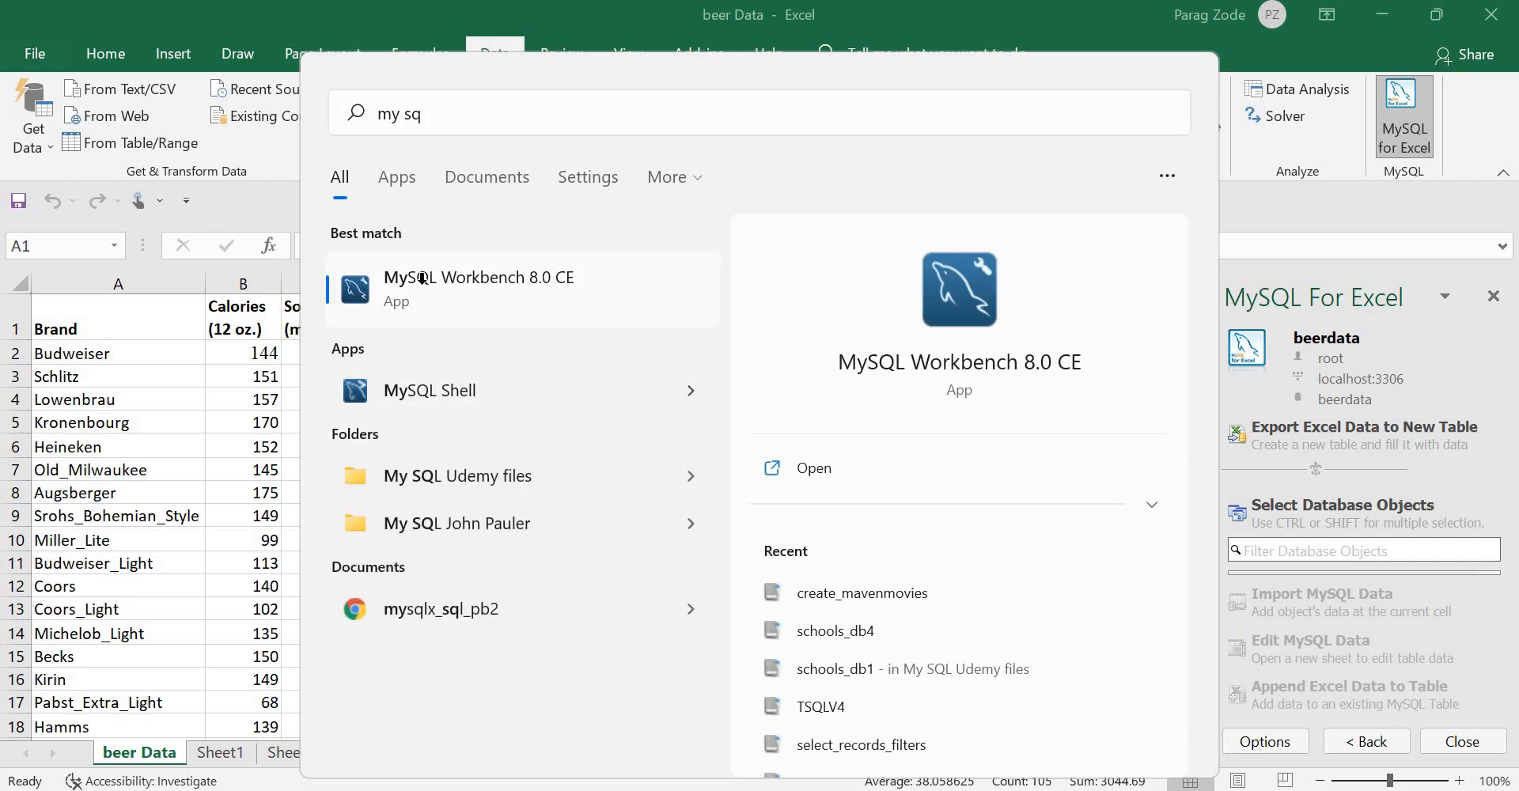
key("Escape")
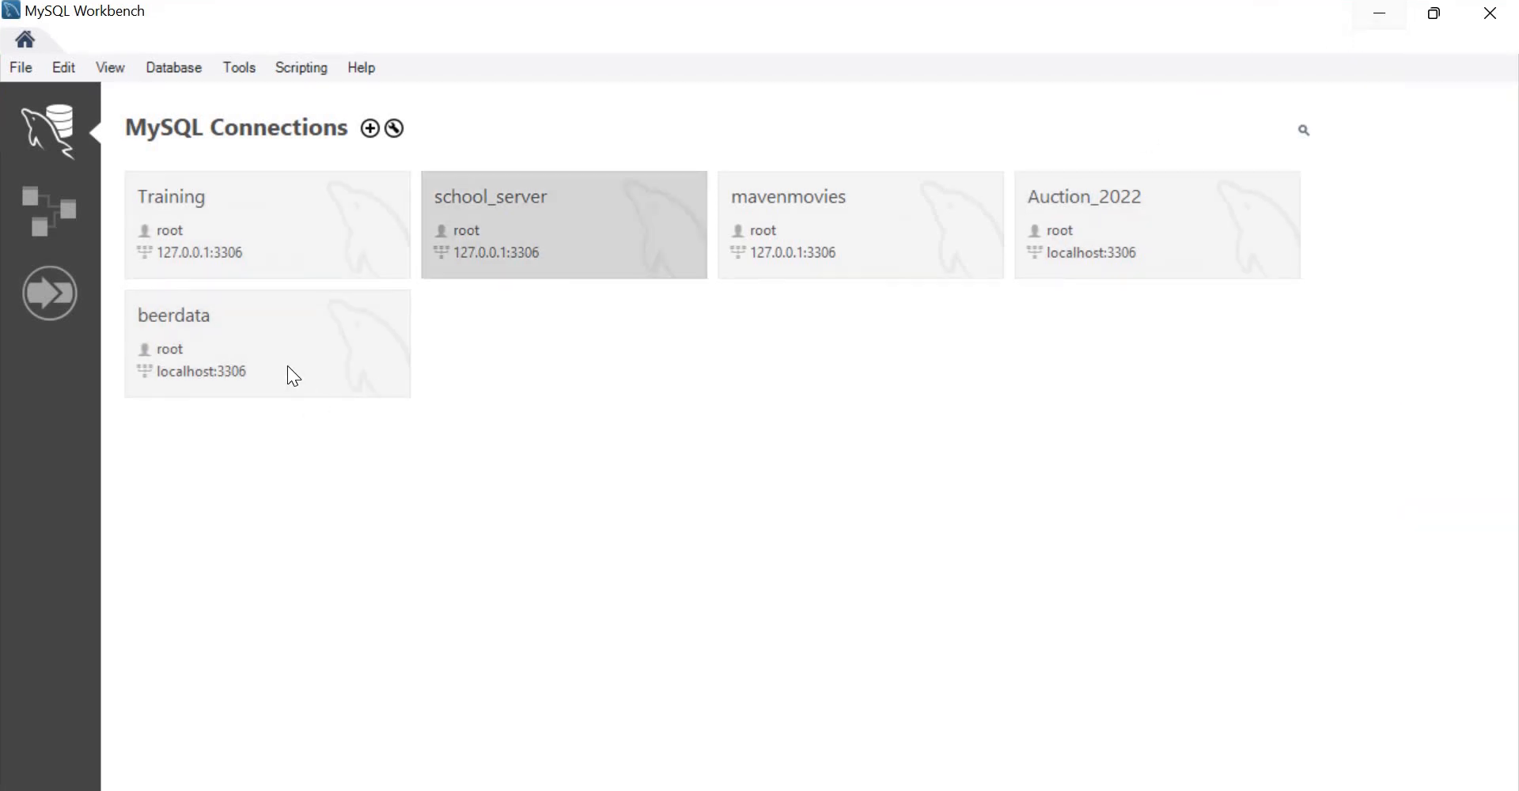
Step: Open the beerdata connection in Workbench, verify beer_data under beerdata Tables, and focus the Query 1 editor
left_click(289, 368)
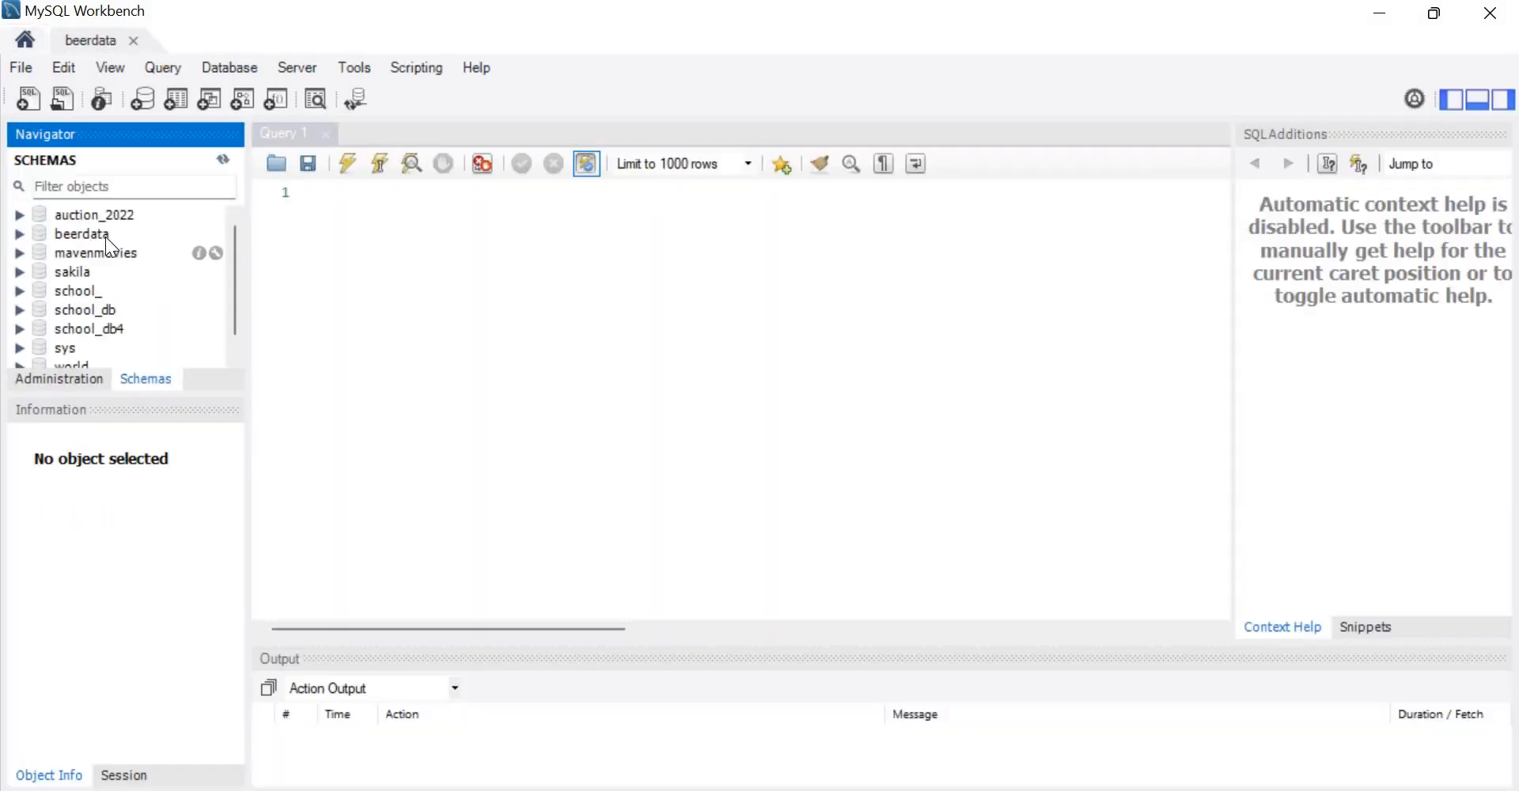
left_click(22, 235)
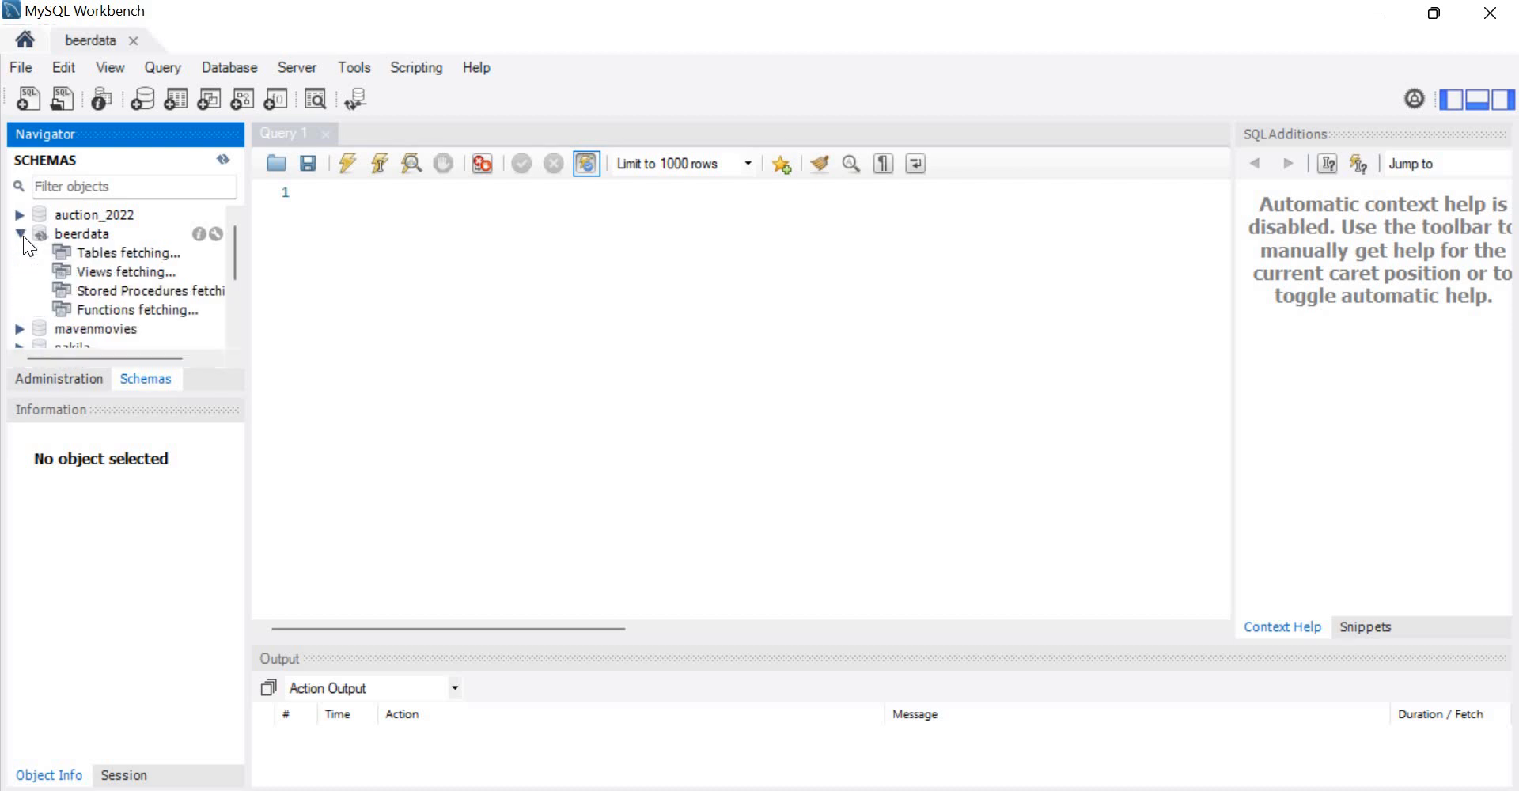
left_click(79, 235)
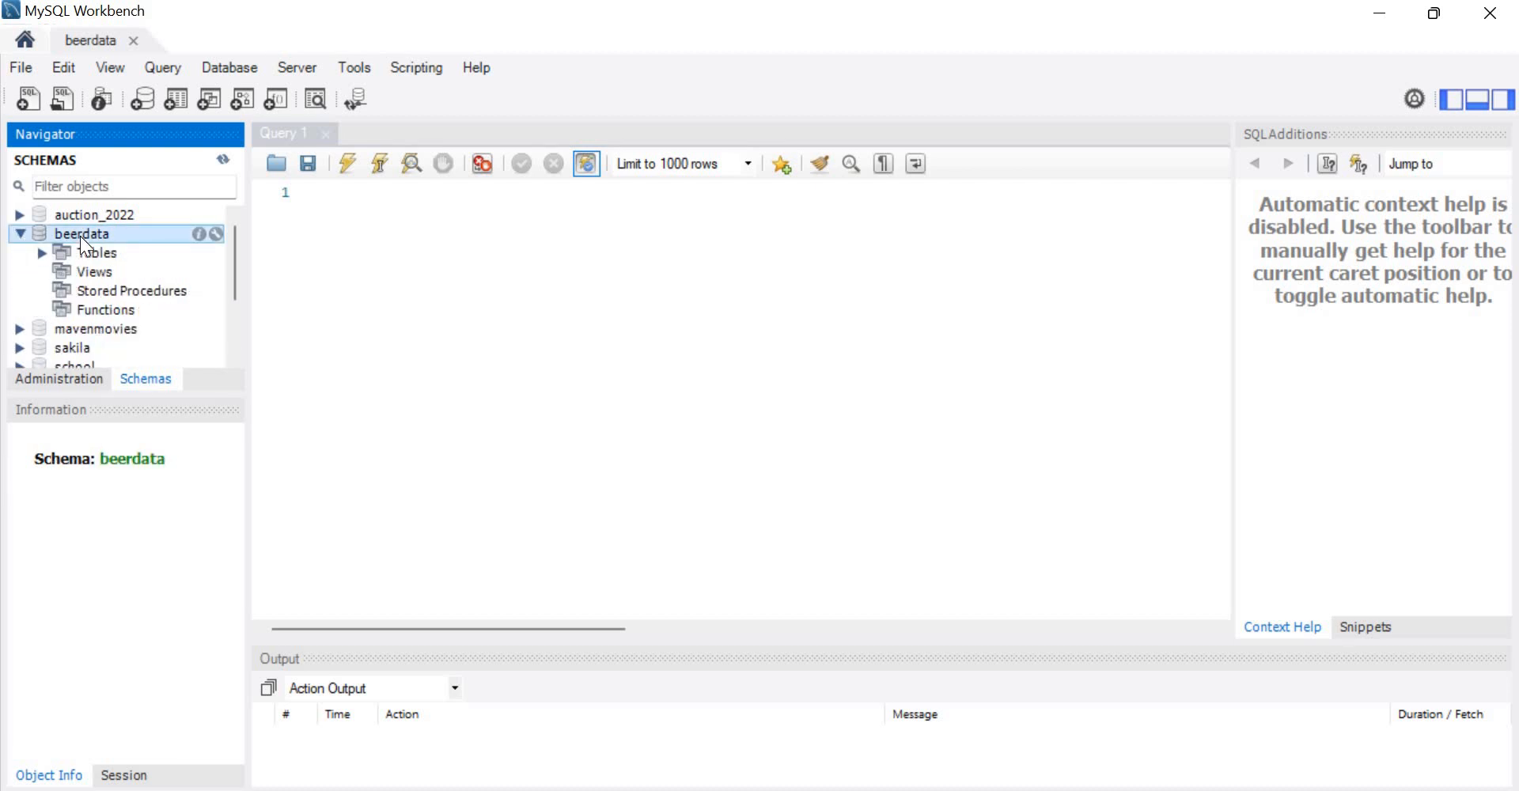
left_click(42, 252)
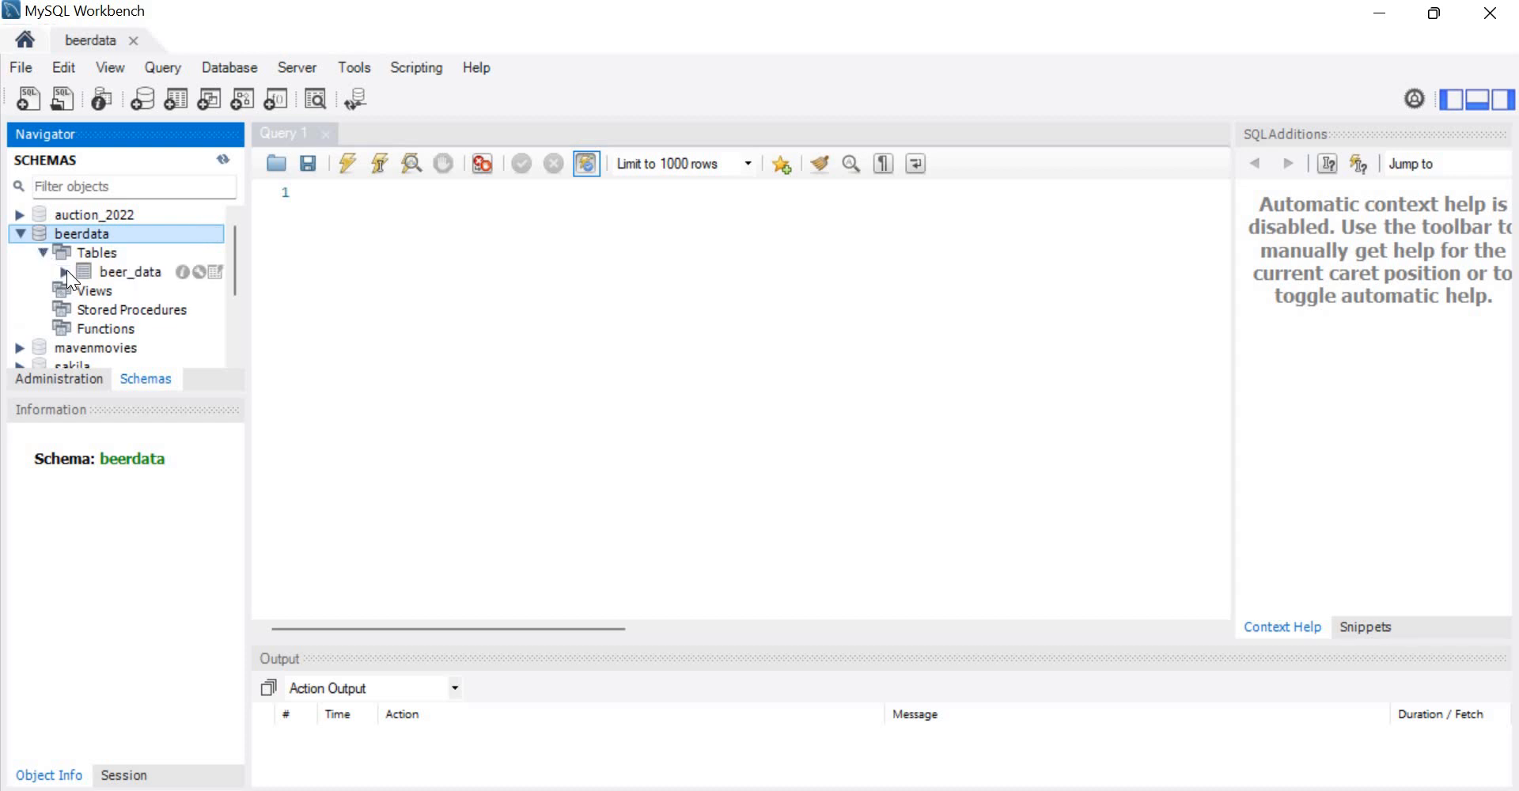
left_click(66, 269)
left_click(67, 269)
left_click(43, 253)
left_click(366, 195)
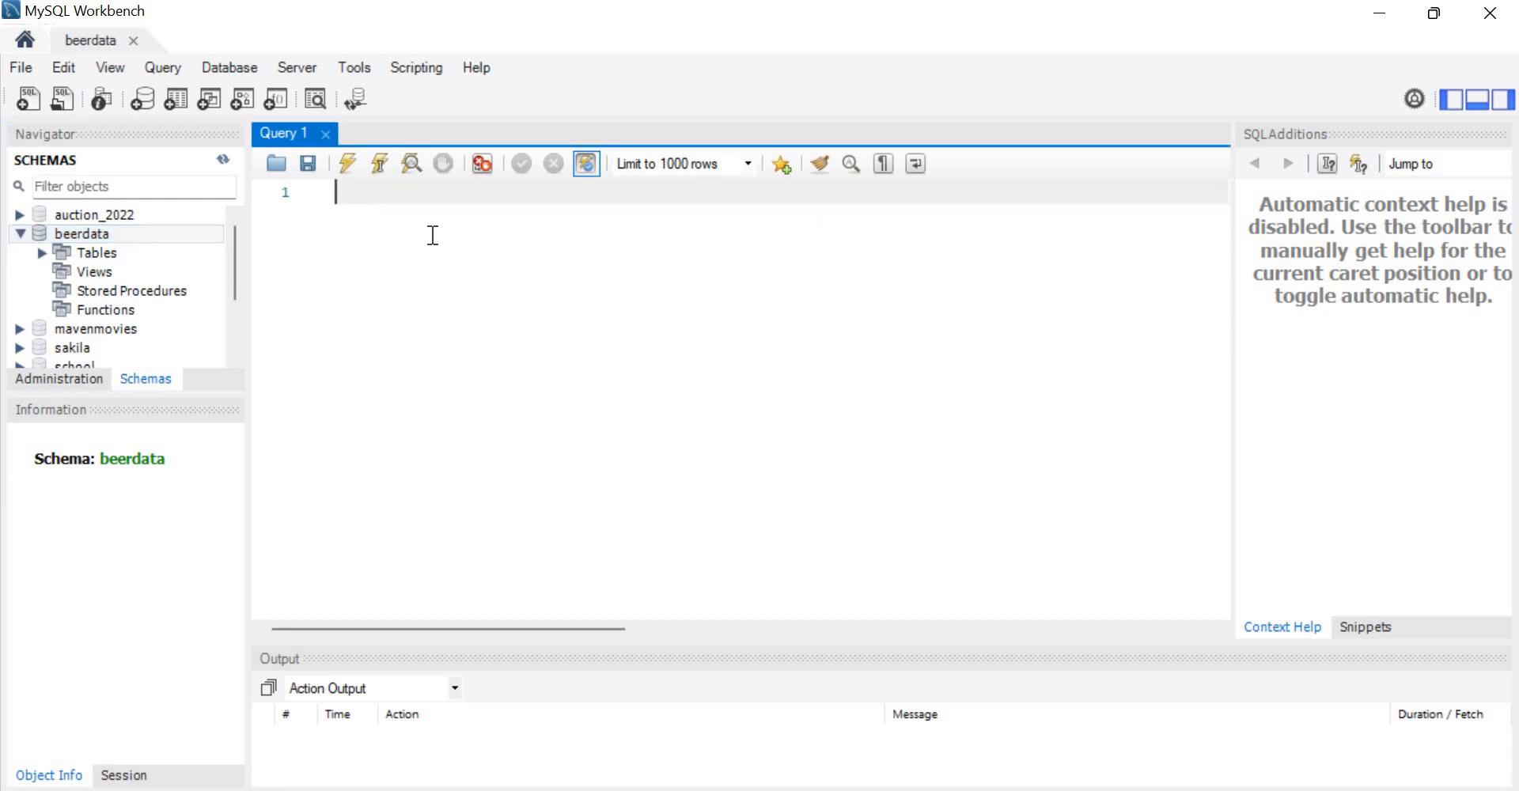
Step: Run 'select * from beer_data;' in Query 1 to list the 20 beer rows
type("se")
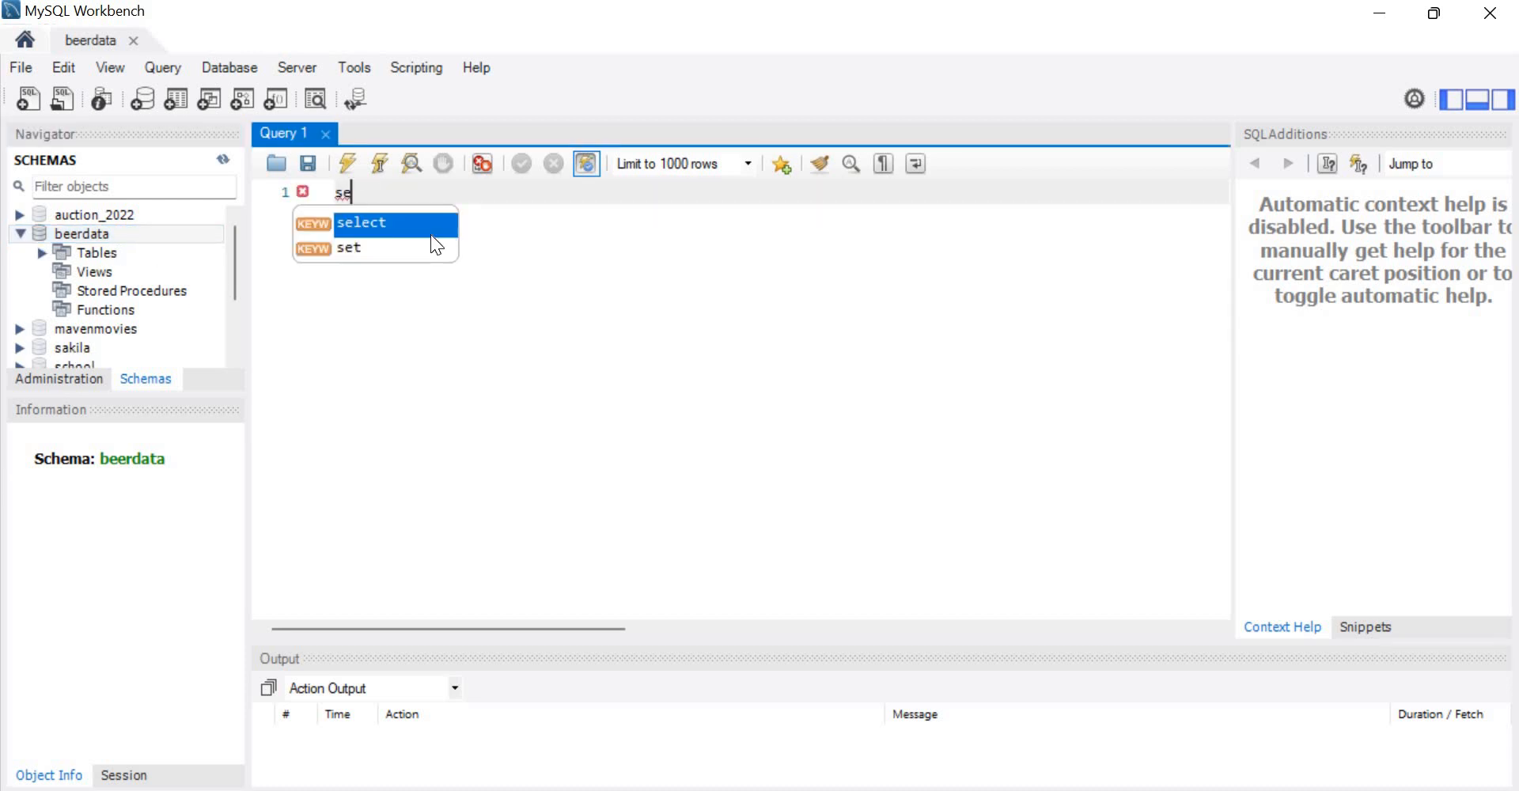
type("lect * ")
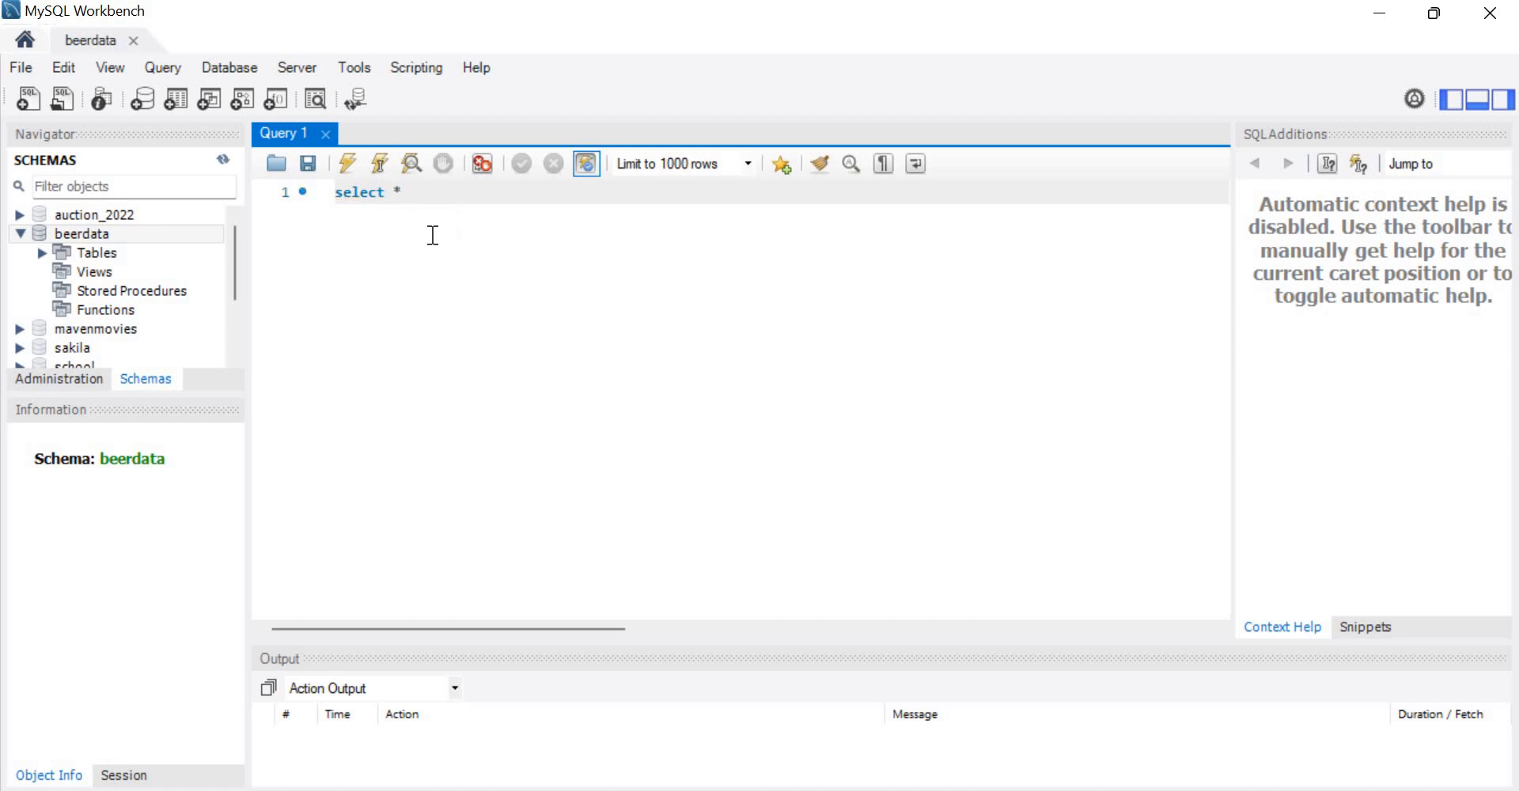
type("from")
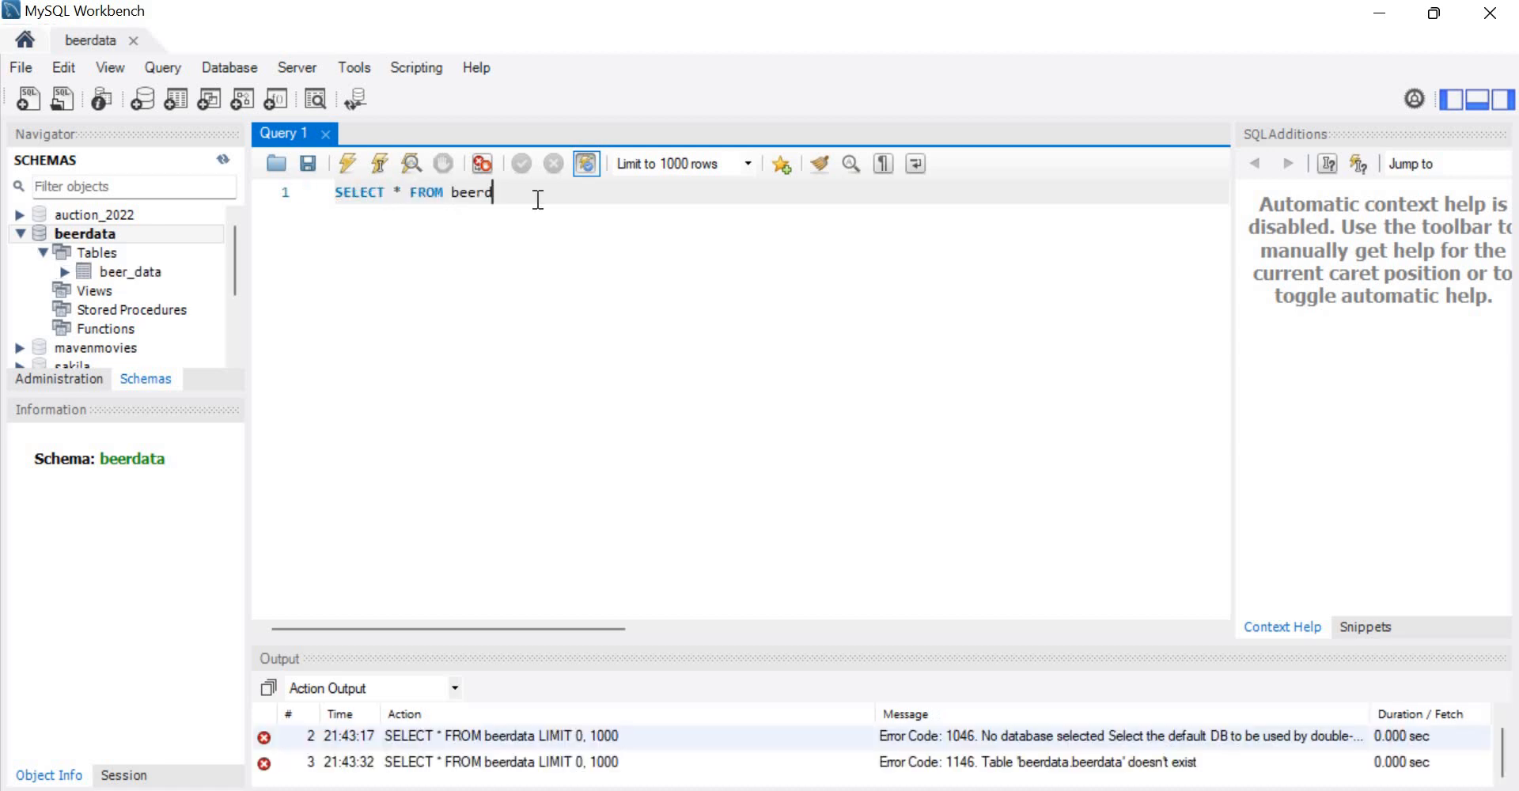
key("BackSpace")
type("_data")
type(";")
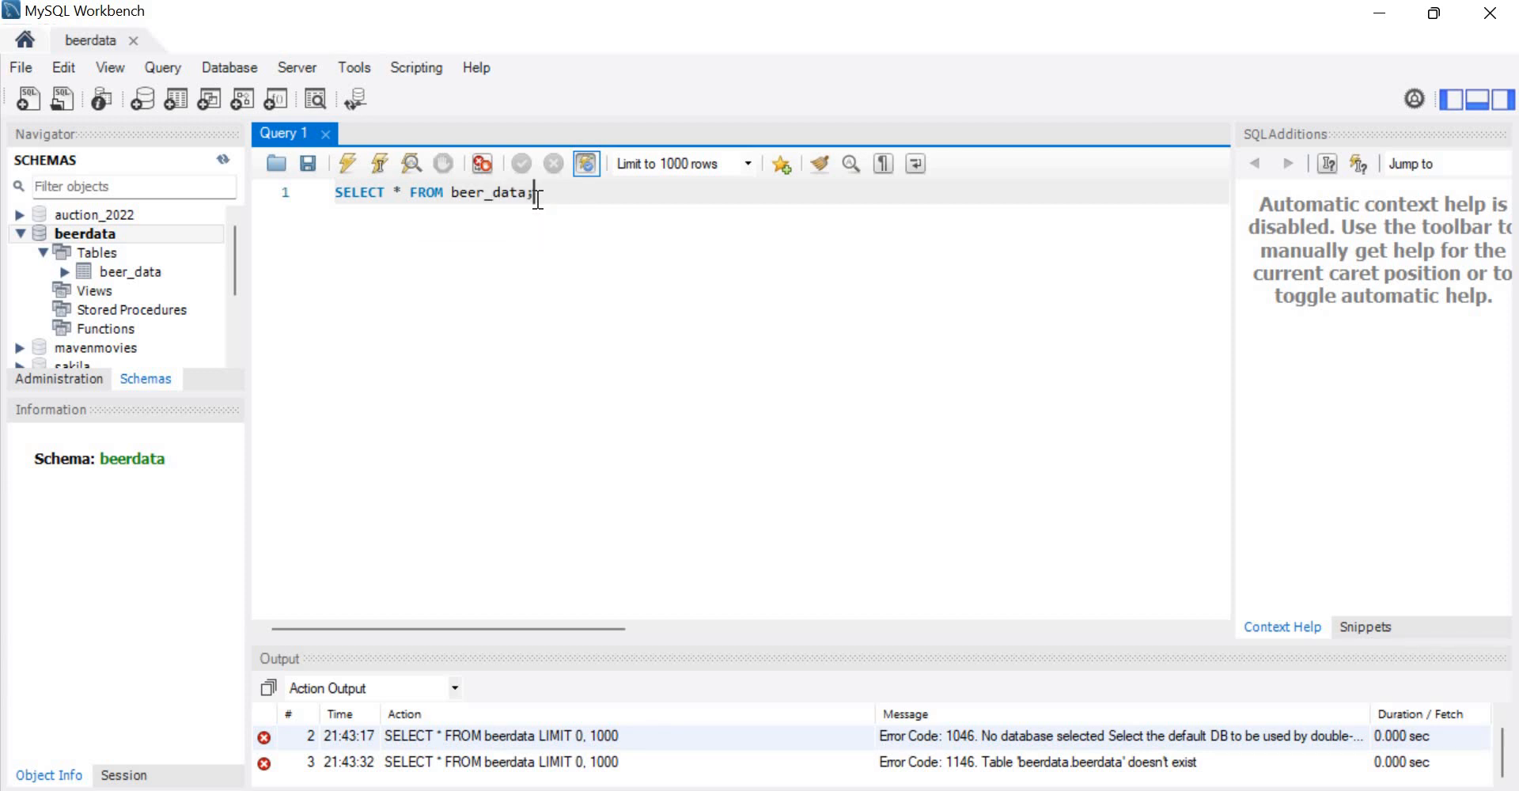
left_click(348, 163)
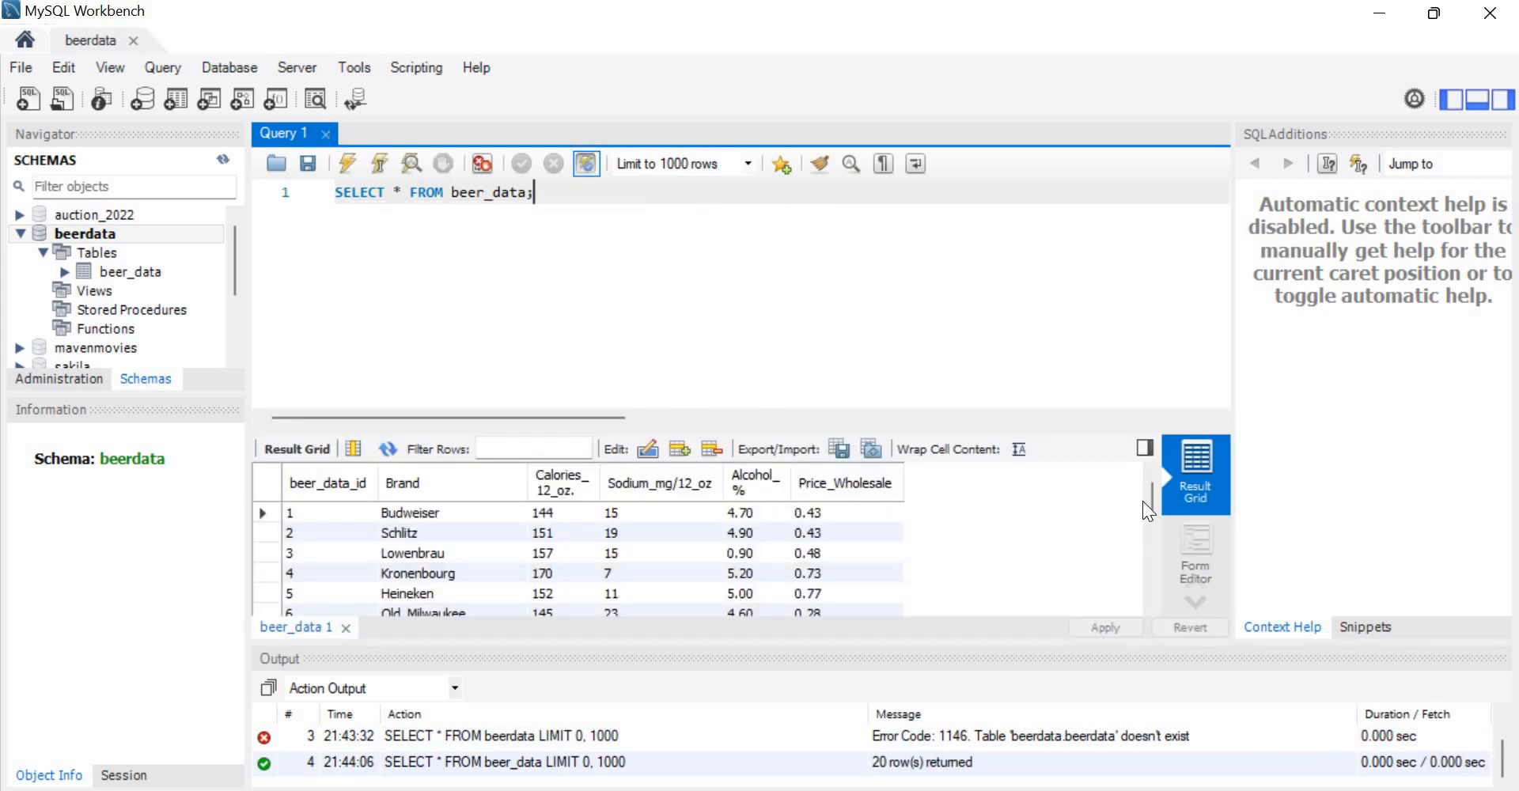
left_click_drag(1156, 553, 1150, 485)
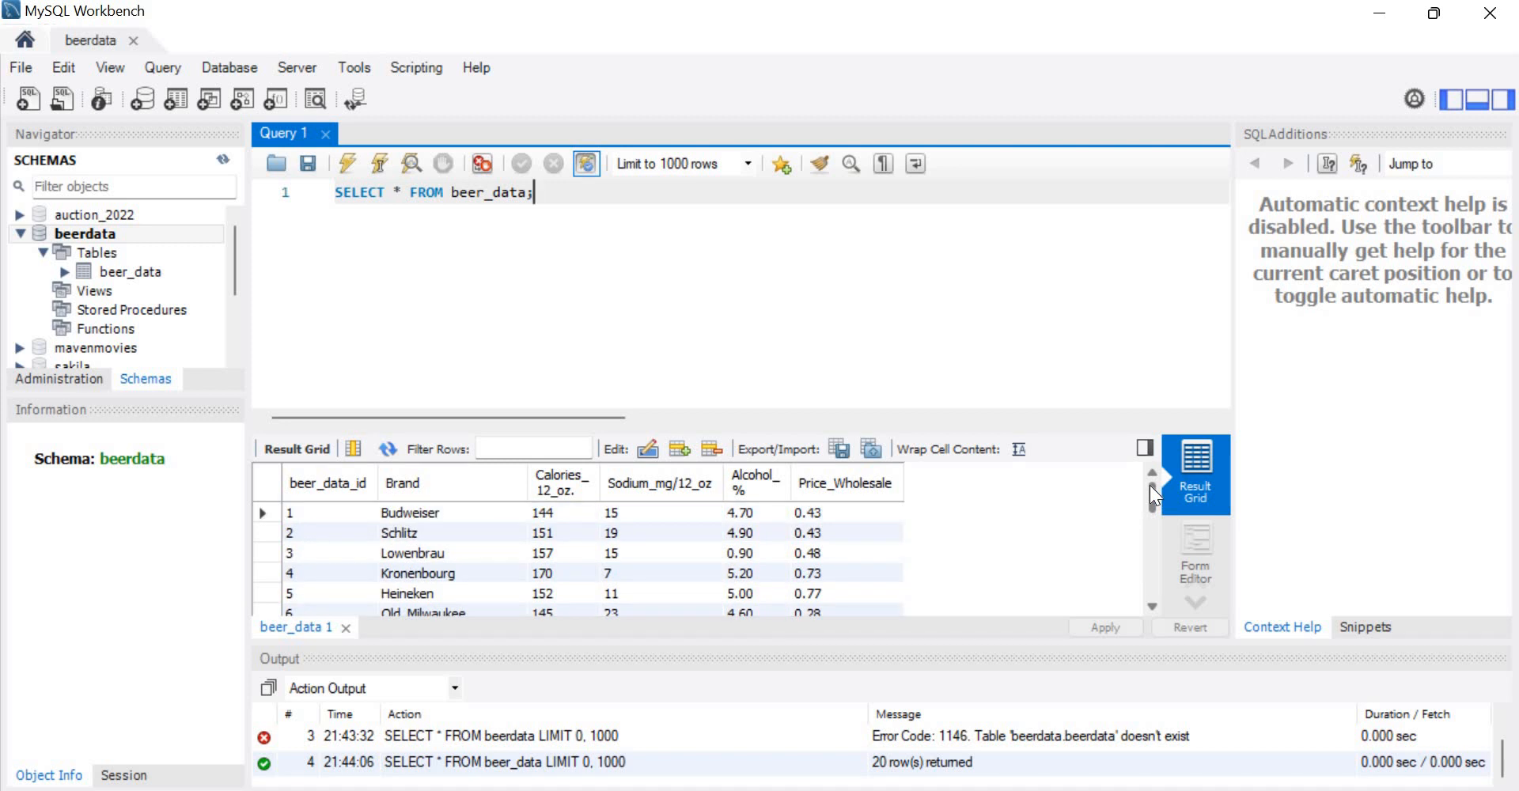